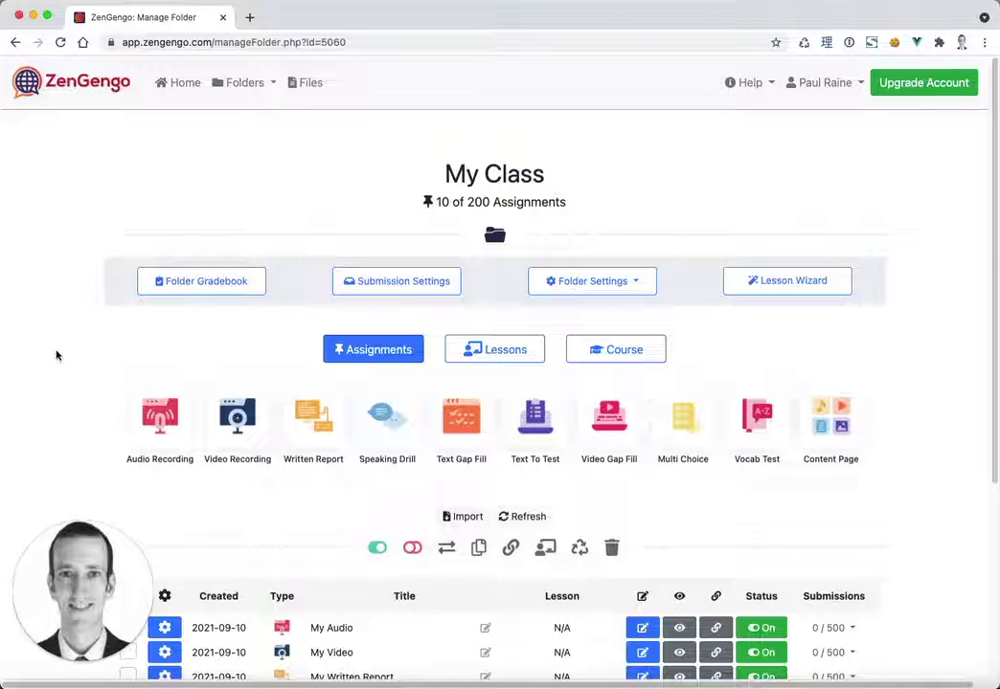
- Review the My Class assignment list and the available folders
scroll(61, 371, "down", 4)
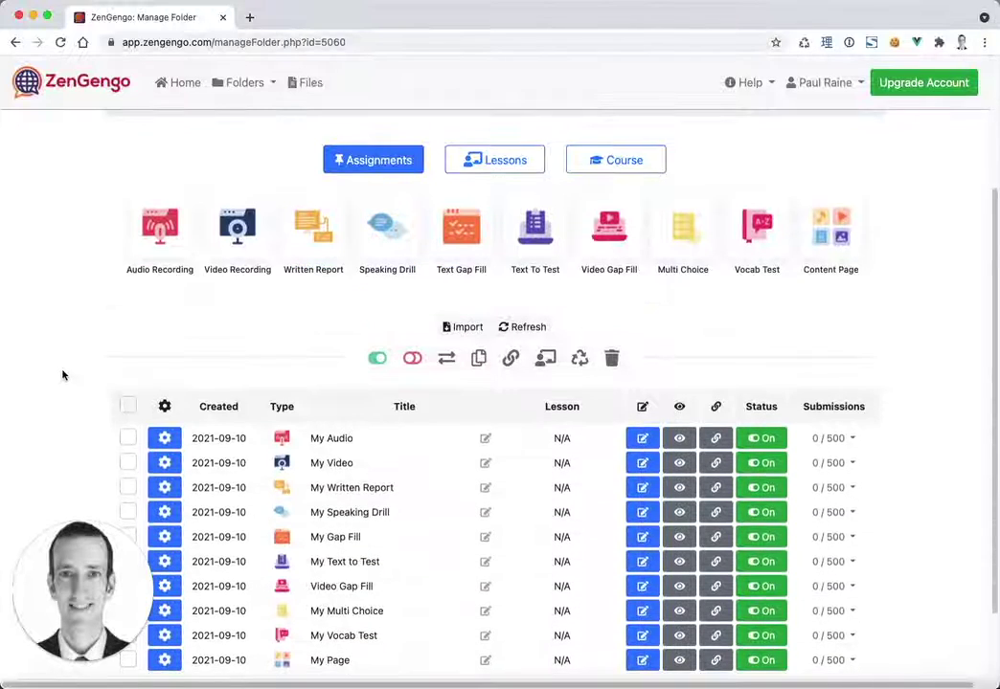
scroll(62, 374, "down", 2)
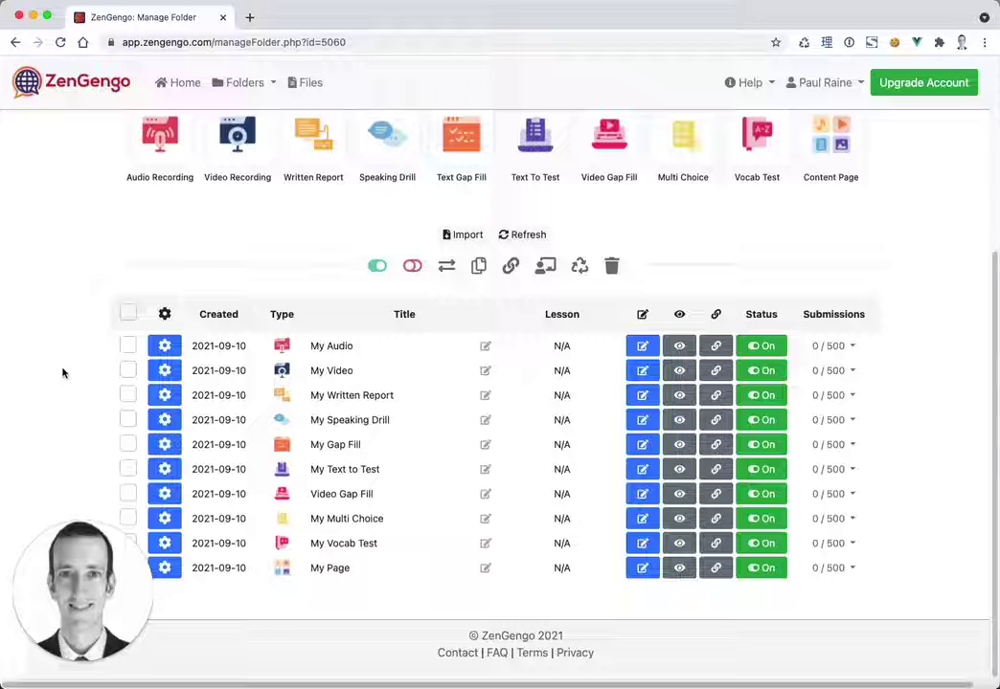
scroll(60, 400, "up", 3)
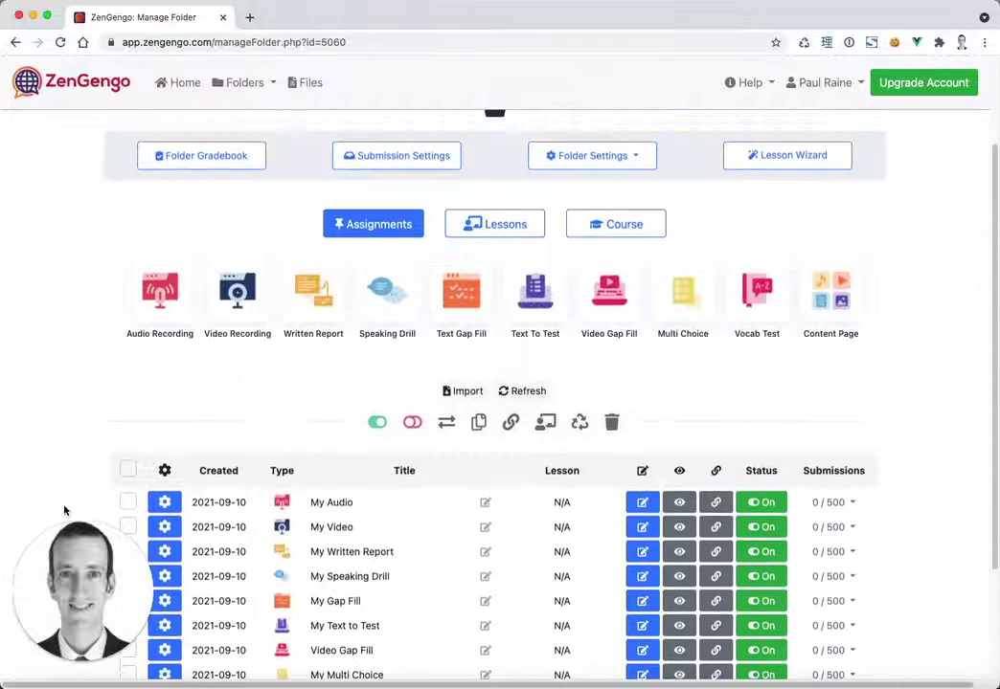
left_click(80, 371)
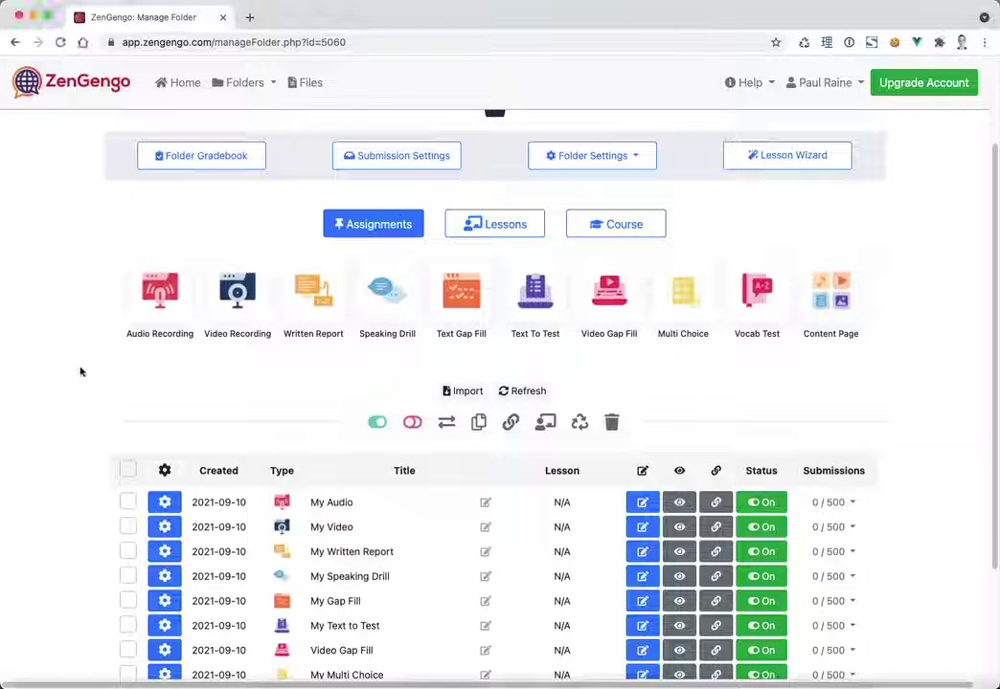
scroll(79, 371, "up", 3)
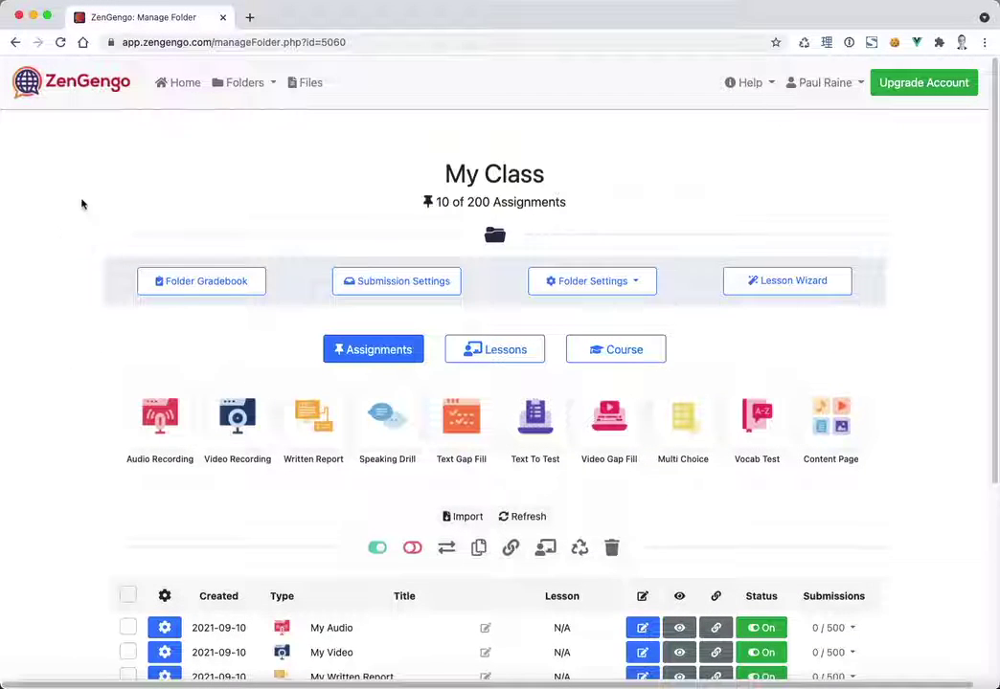
left_click(230, 85)
left_click(88, 212)
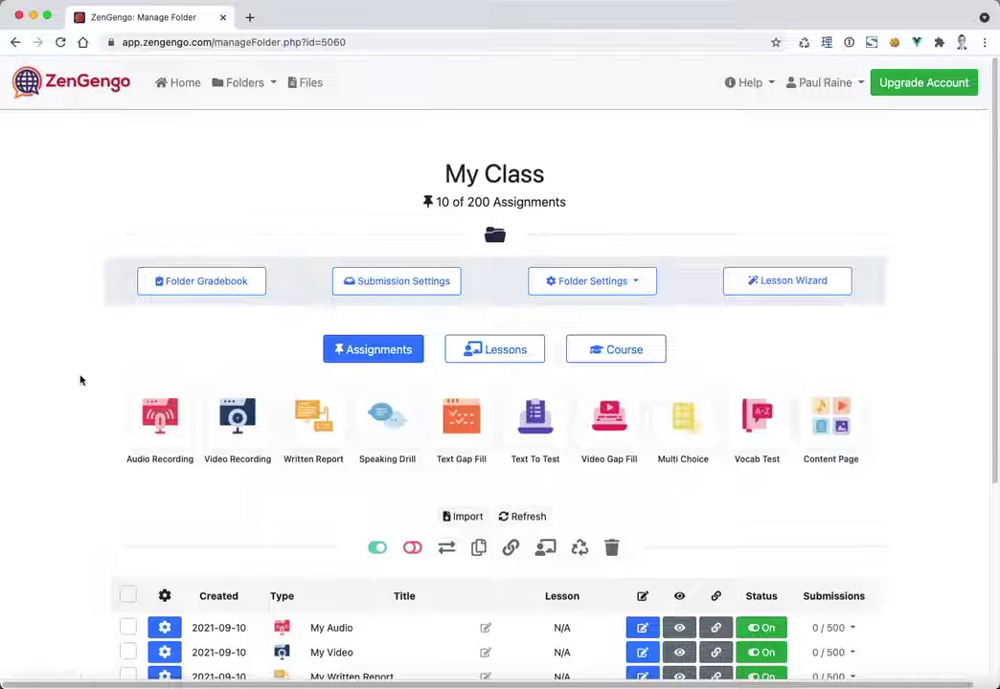
scroll(80, 377, "down", 5)
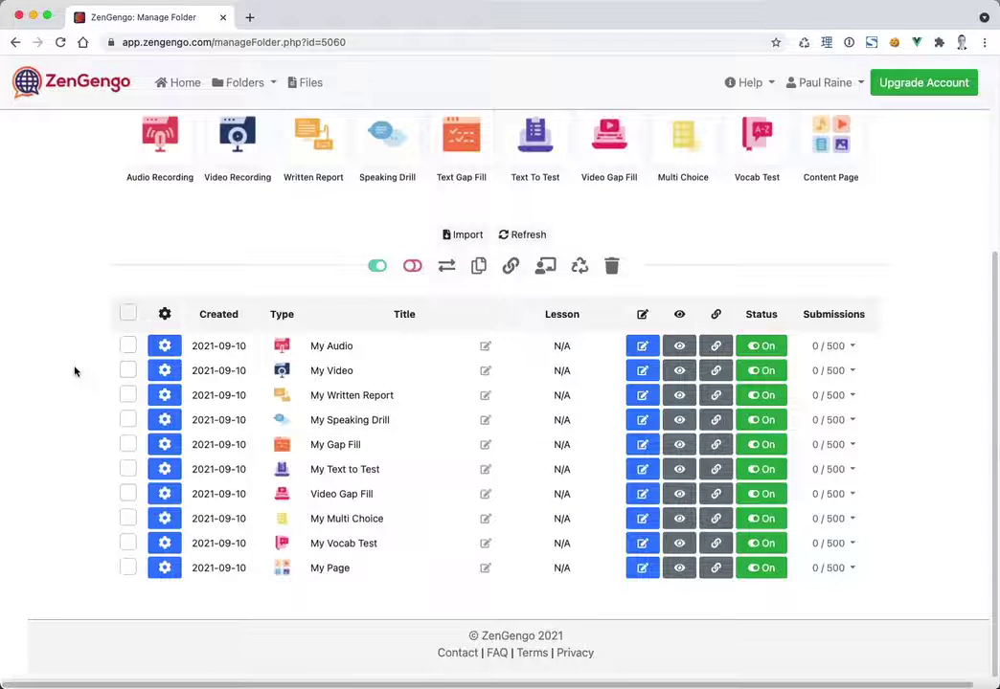
scroll(76, 371, "up", 2)
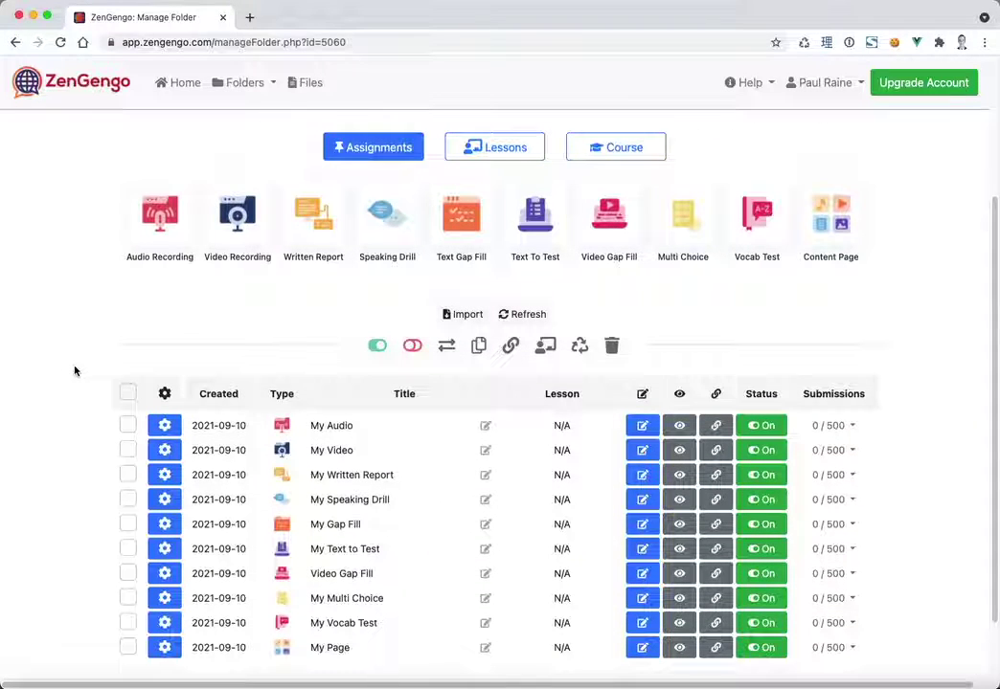
scroll(74, 371, "down", 2)
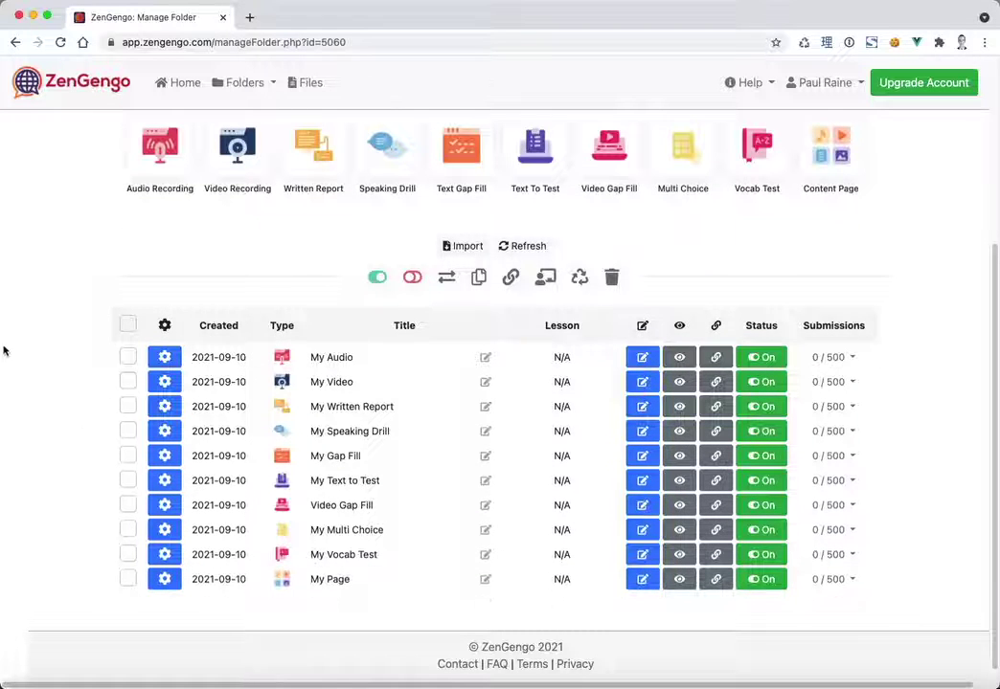
scroll(5, 351, "up", 6)
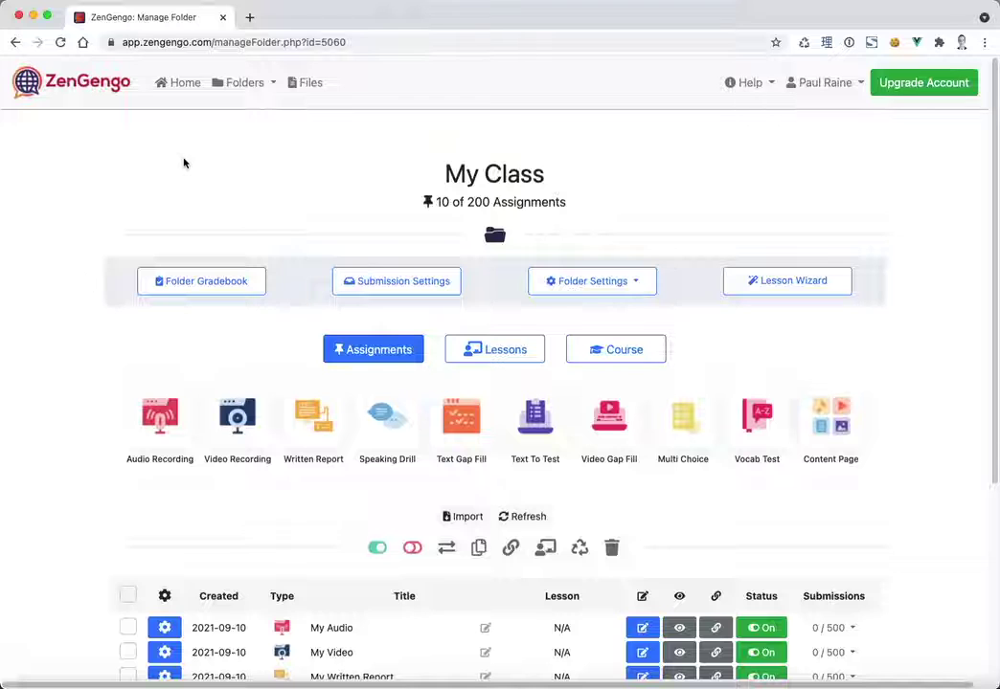
- Confirm the current folder is My Class by highlighting its title
left_click(244, 82)
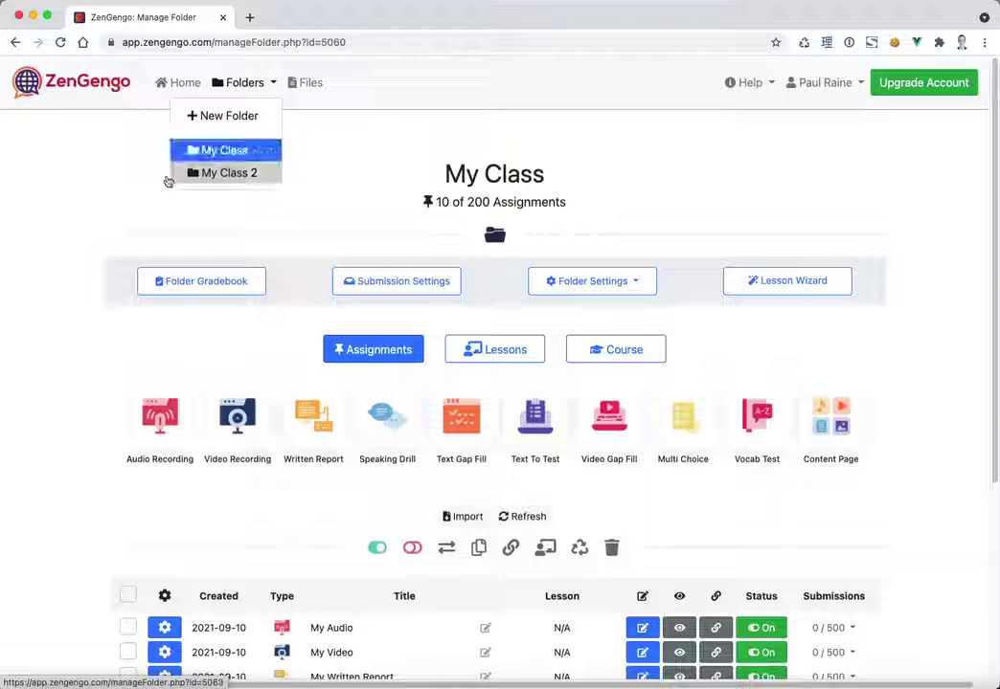
left_click_drag(434, 169, 664, 189)
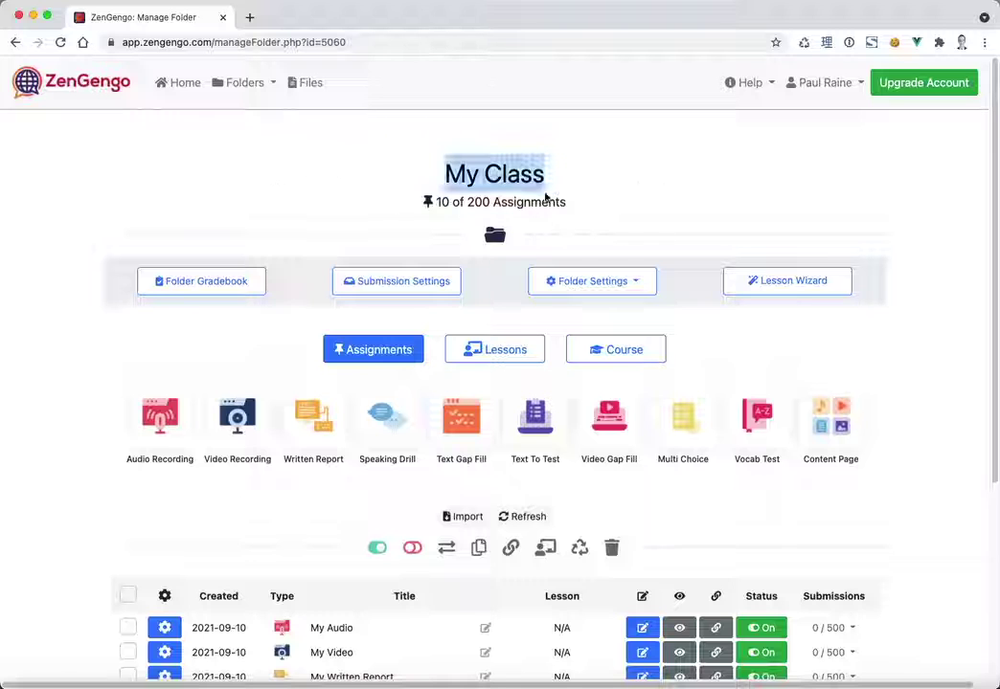
left_click(119, 195)
scroll(116, 438, "down", 3)
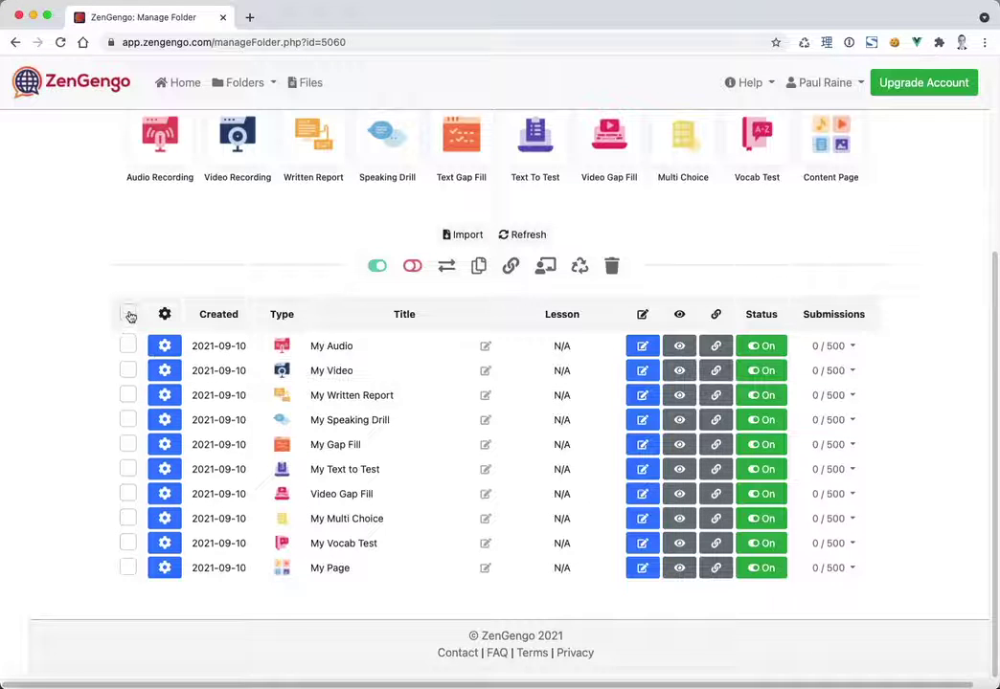
- Select My Audio, My Video, My Written Report, My Speaking Drill and My Gap Fill
left_click(128, 346)
left_click(128, 371)
left_click(128, 395)
left_click(128, 420)
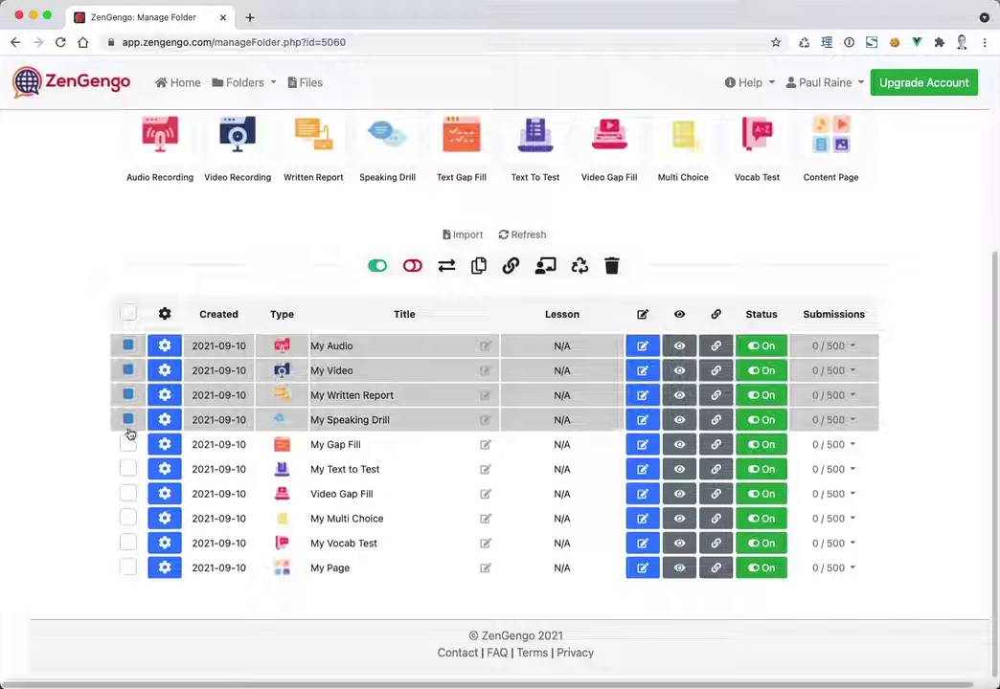
left_click(128, 444)
- Move the five selected assignments to the My Class 2 folder
scroll(82, 434, "up", 1)
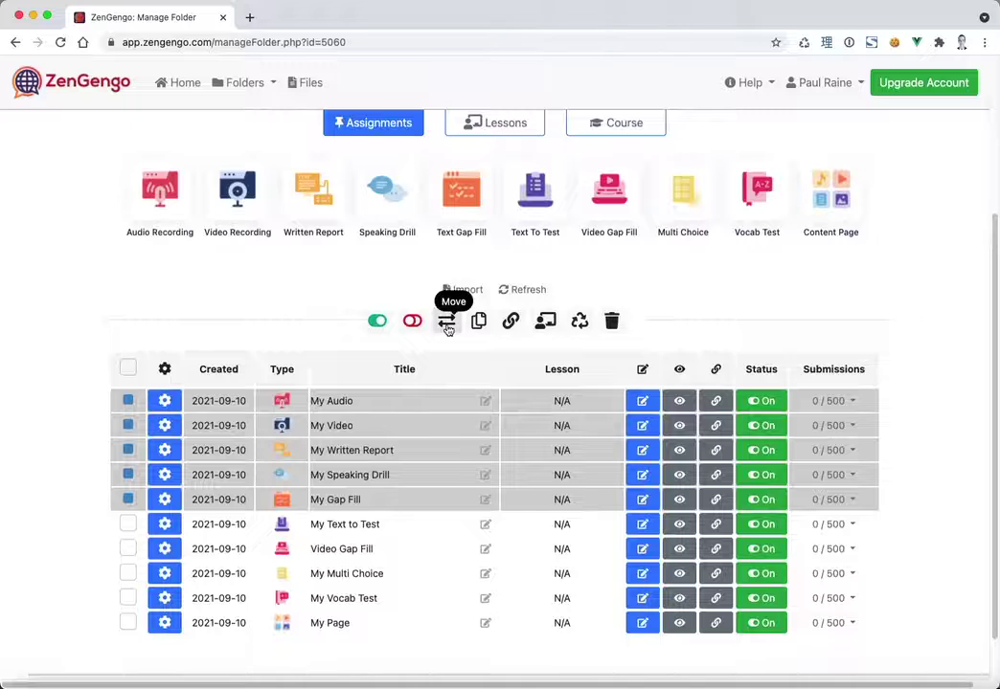
left_click(447, 320)
left_click(443, 381)
left_click(437, 406)
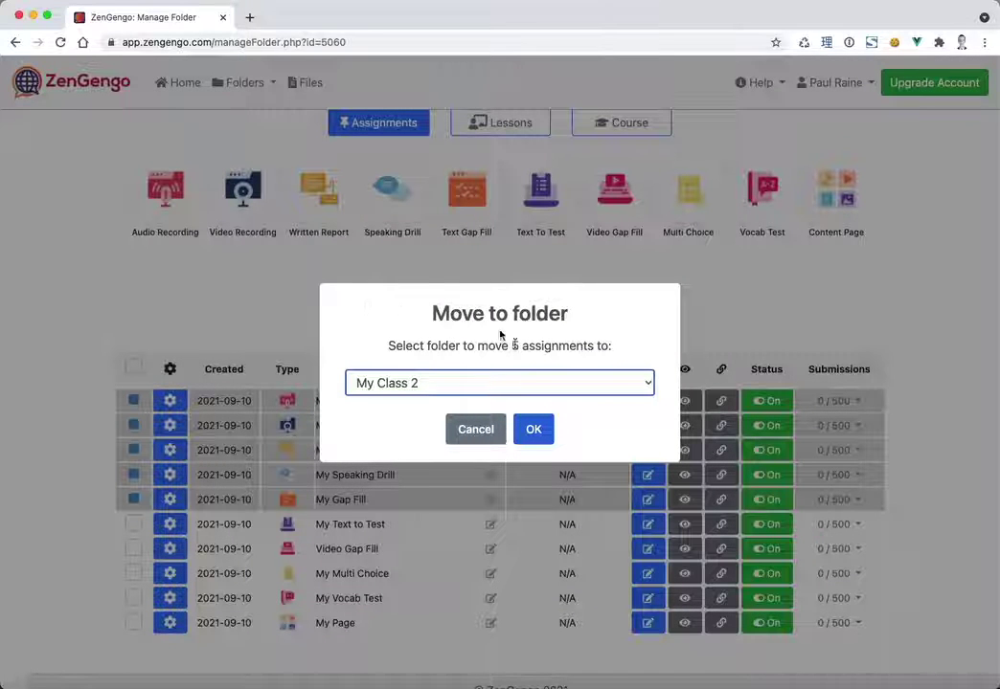
left_click(541, 433)
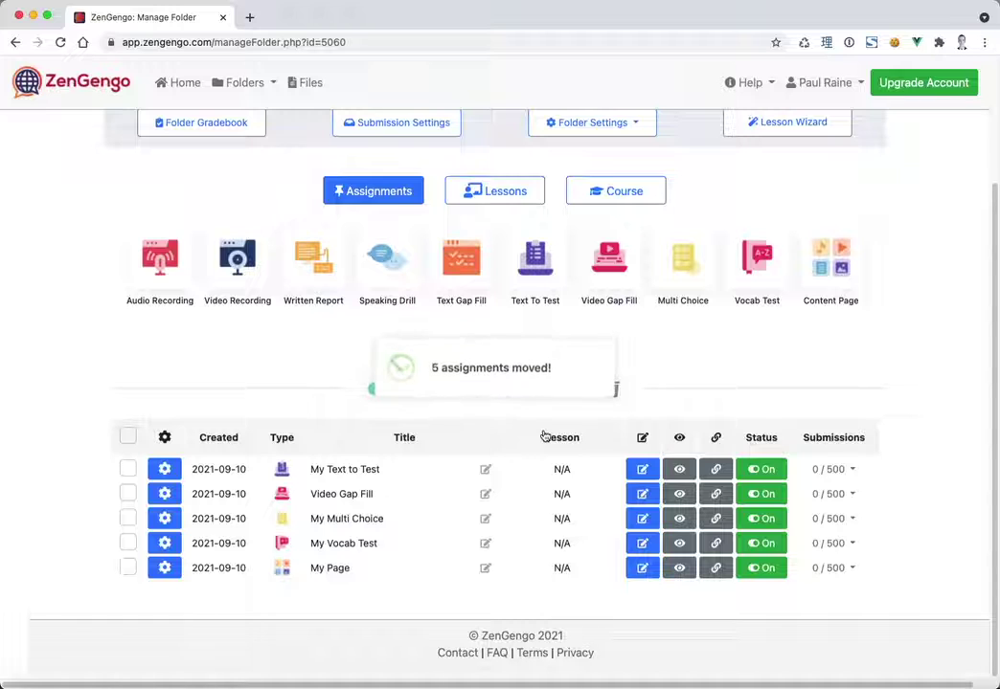
scroll(288, 335, "up", 5)
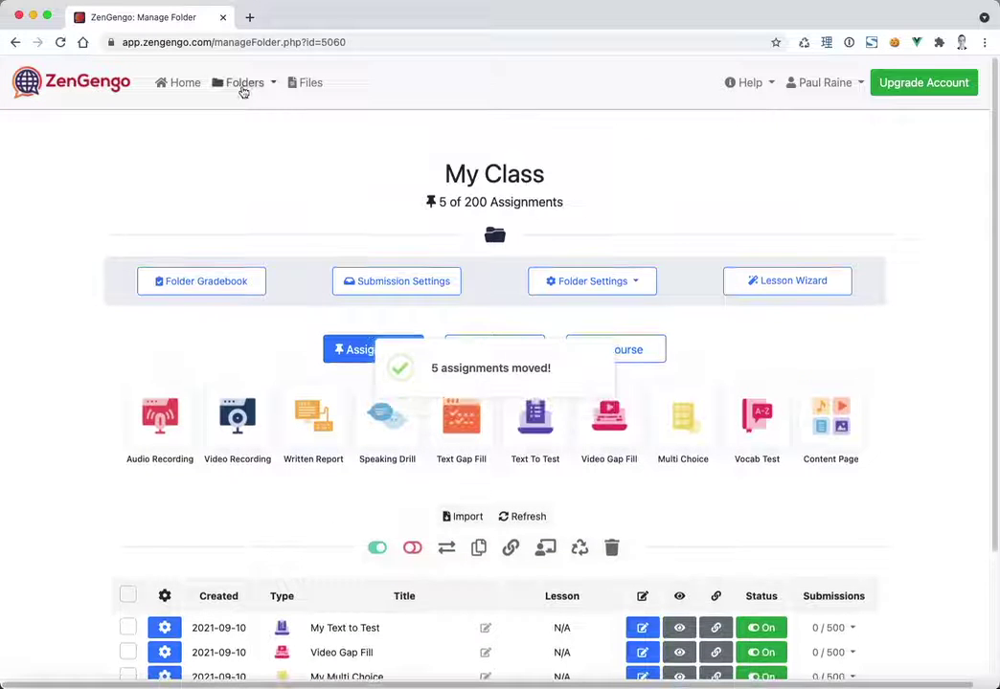
- Switch to the My Class 2 folder from the Folders list
left_click(241, 84)
left_click(238, 176)
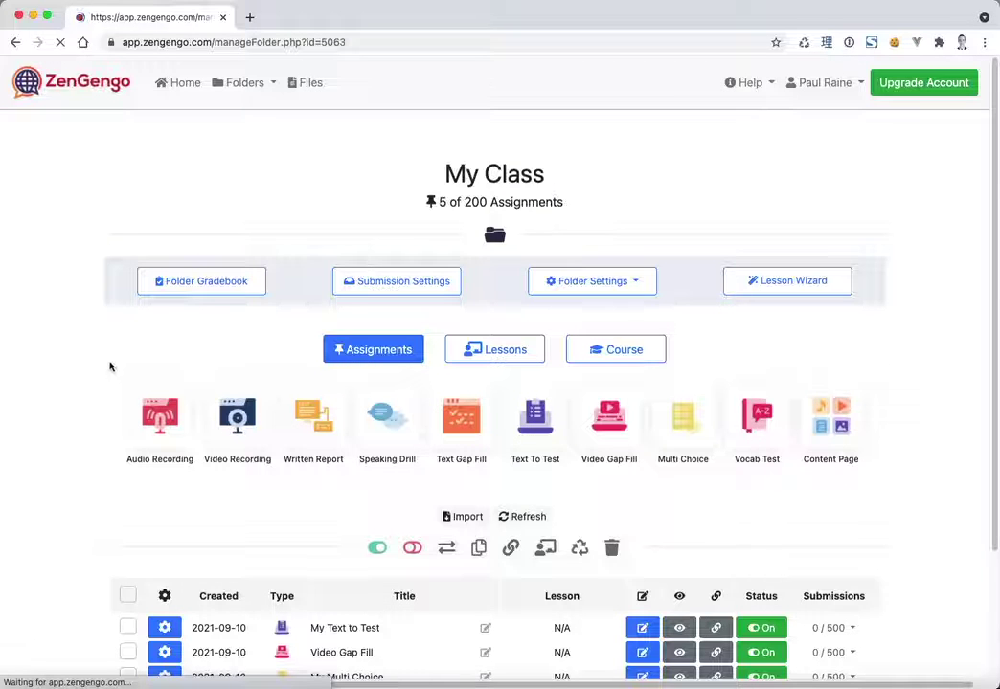
scroll(100, 367, "down", 3)
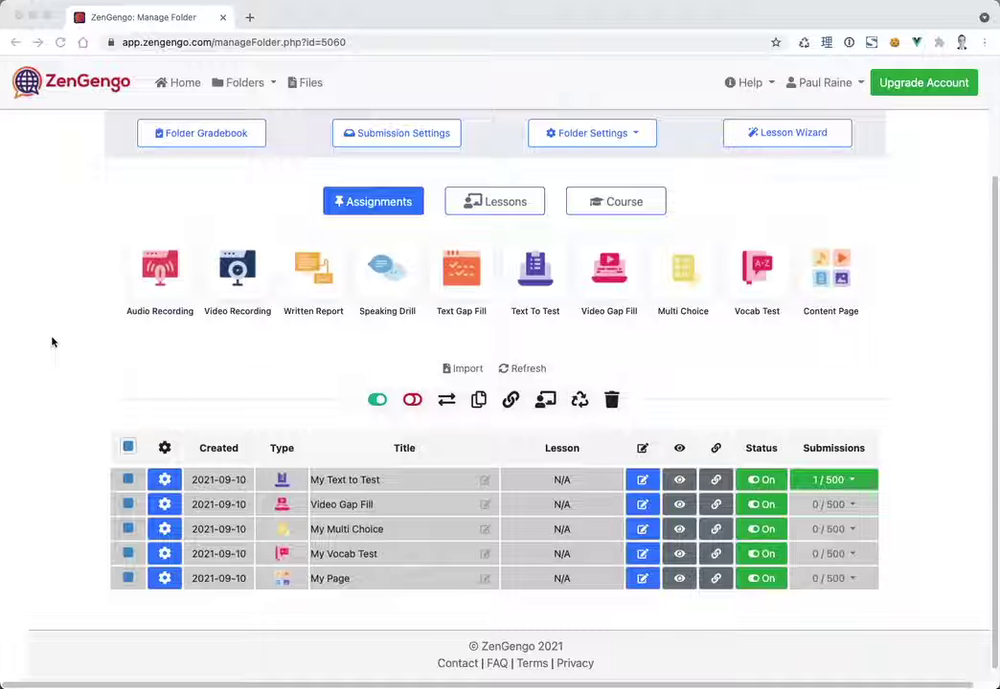
- Select the remaining assignments and try Move, producing a notice that assignments weren't moved
left_click(53, 342)
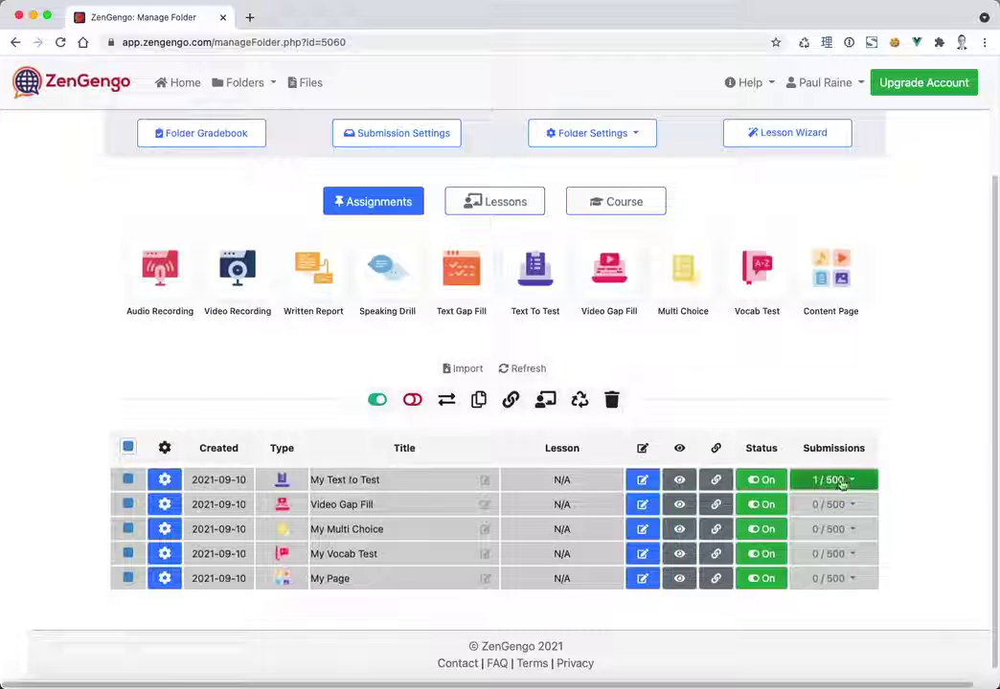
left_click(456, 397)
left_click_drag(345, 348, 616, 398)
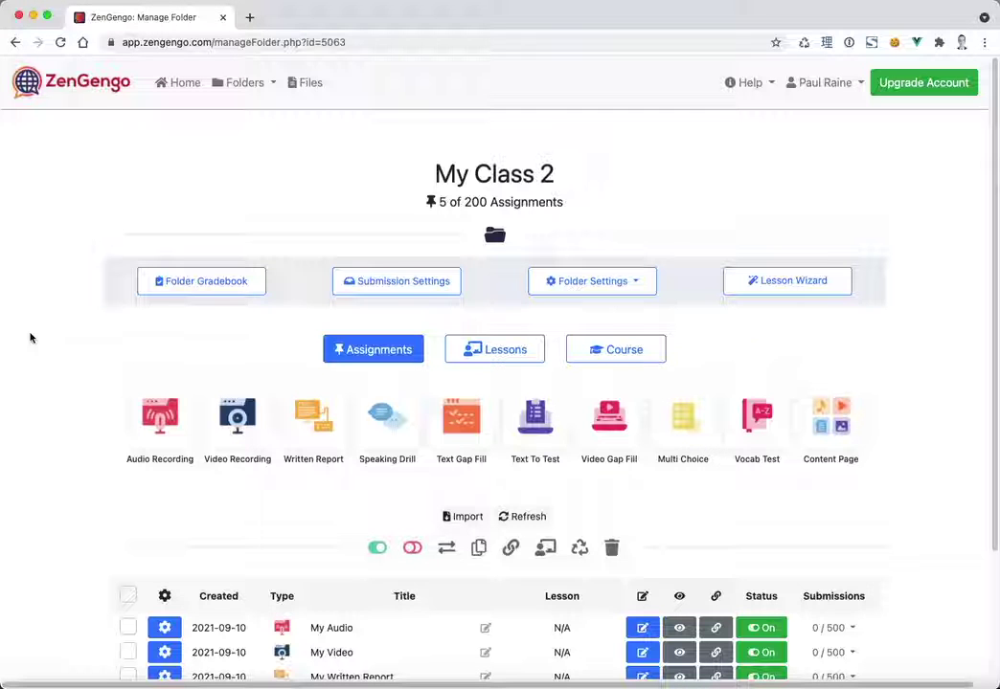
- Use the header checkbox to select all five My Class 2 assignments, My Audio through My Gap Fill
scroll(33, 474, "down", 3)
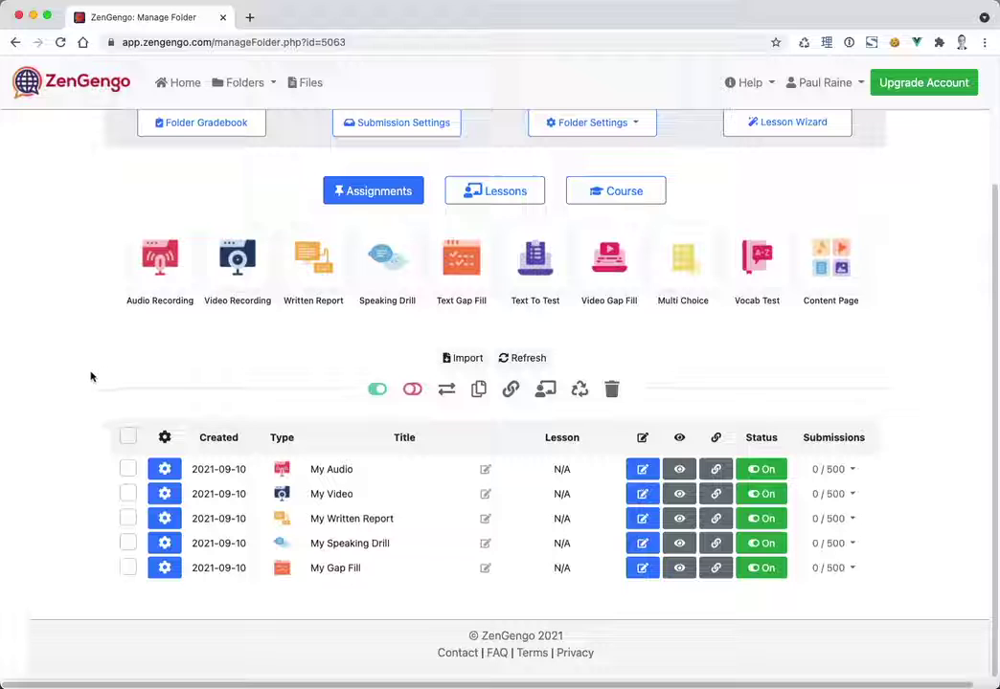
scroll(60, 485, "up", 3)
scroll(61, 506, "down", 3)
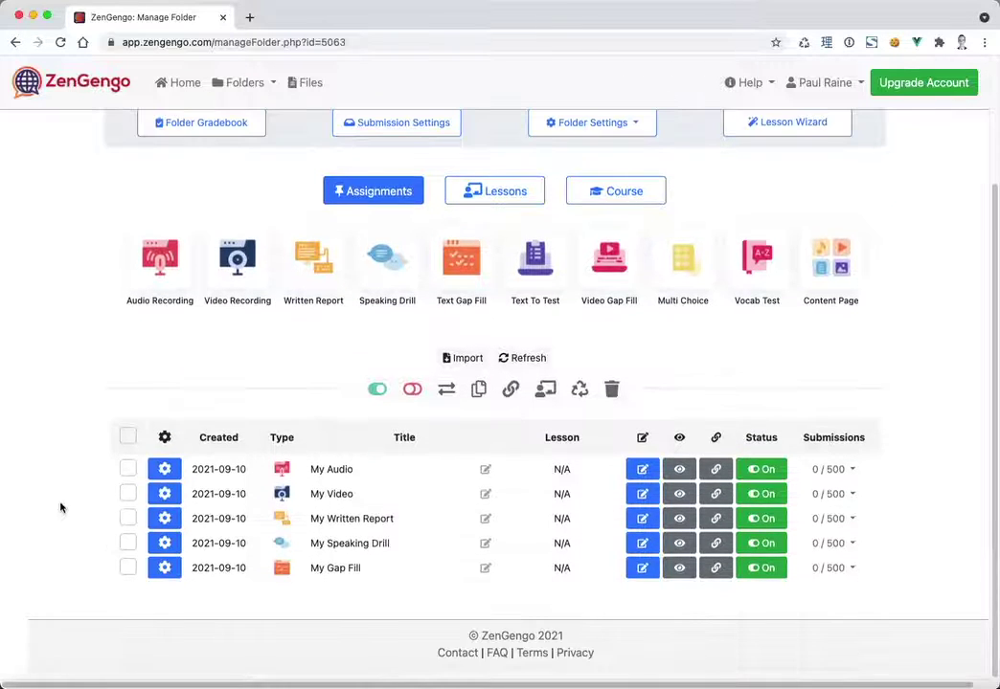
left_click(125, 437)
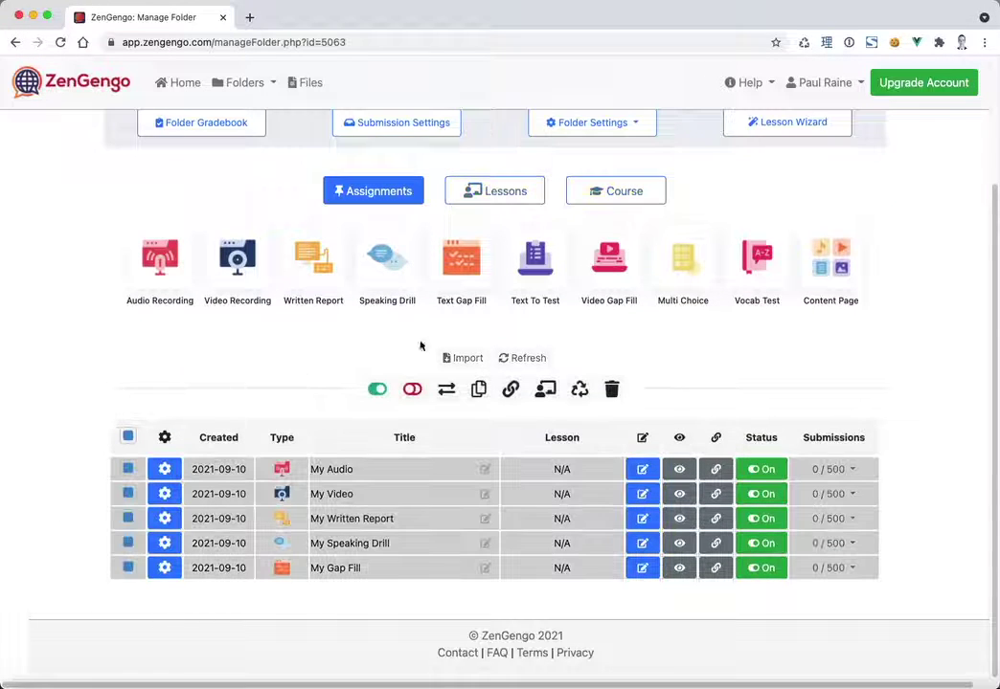
- Duplicate the five selected assignments into the My Class 3 folder
left_click(477, 389)
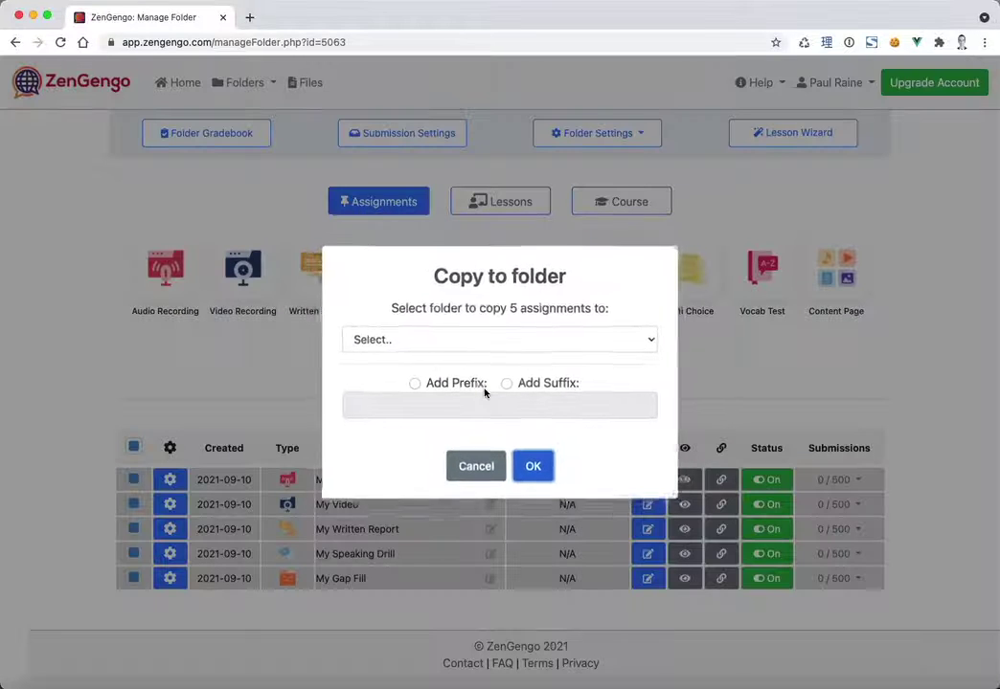
left_click(421, 347)
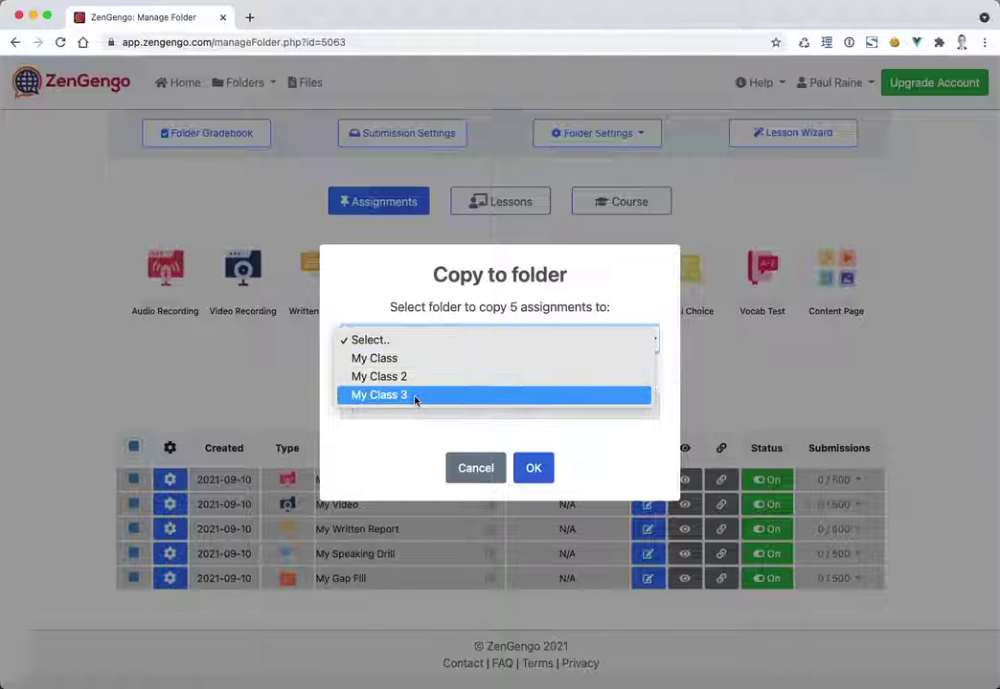
left_click(415, 400)
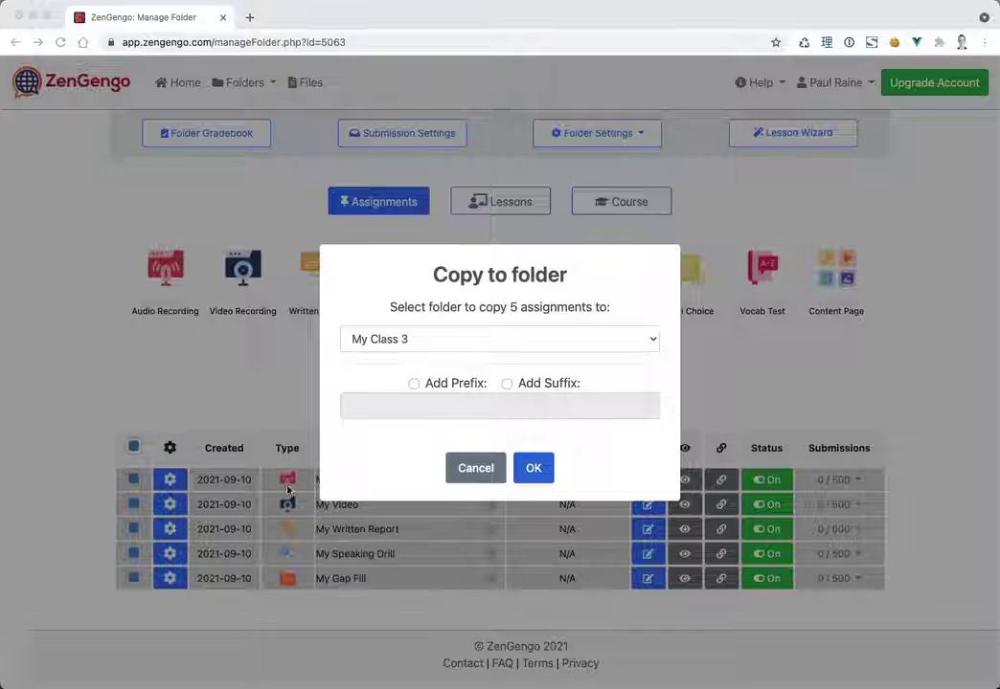
left_click(534, 468)
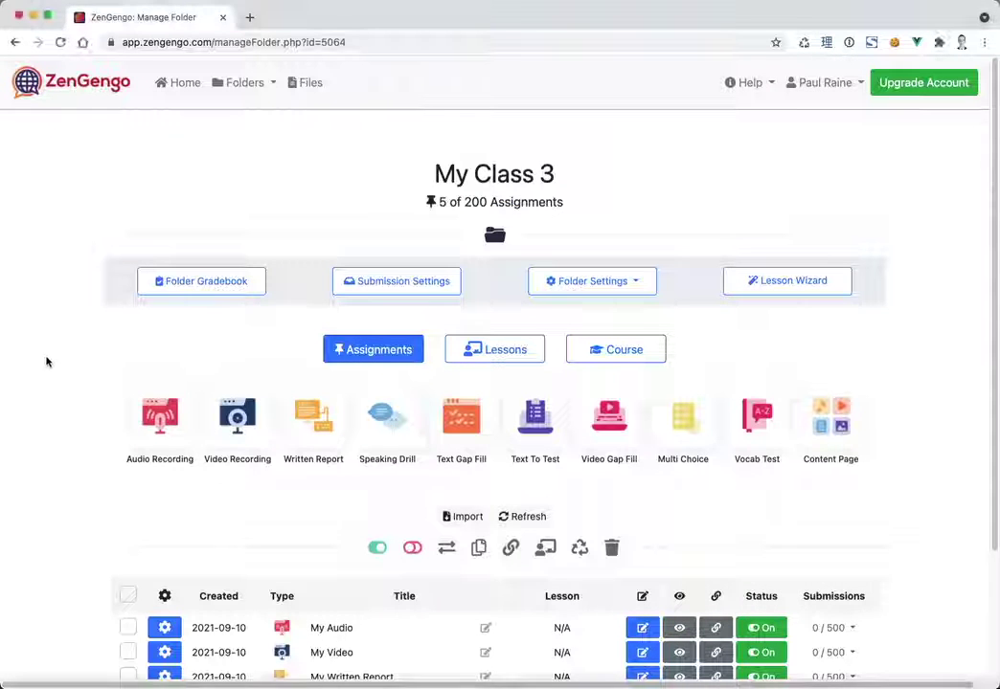
- Check My Class 3's contents and highlight its folder title
scroll(60, 486, "down", 3)
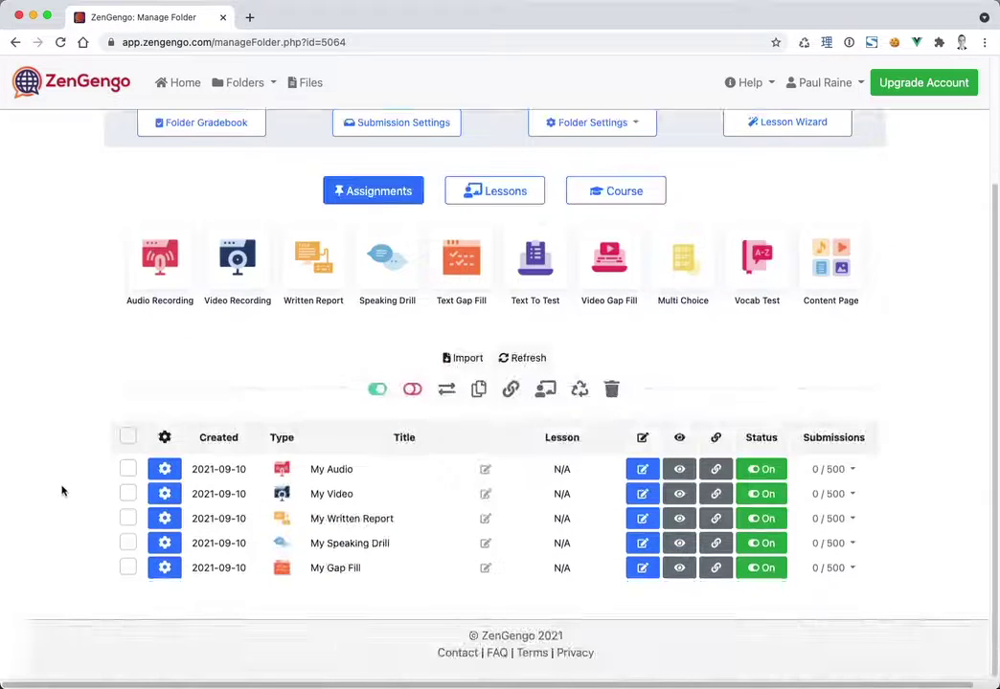
scroll(502, 162, "up", 3)
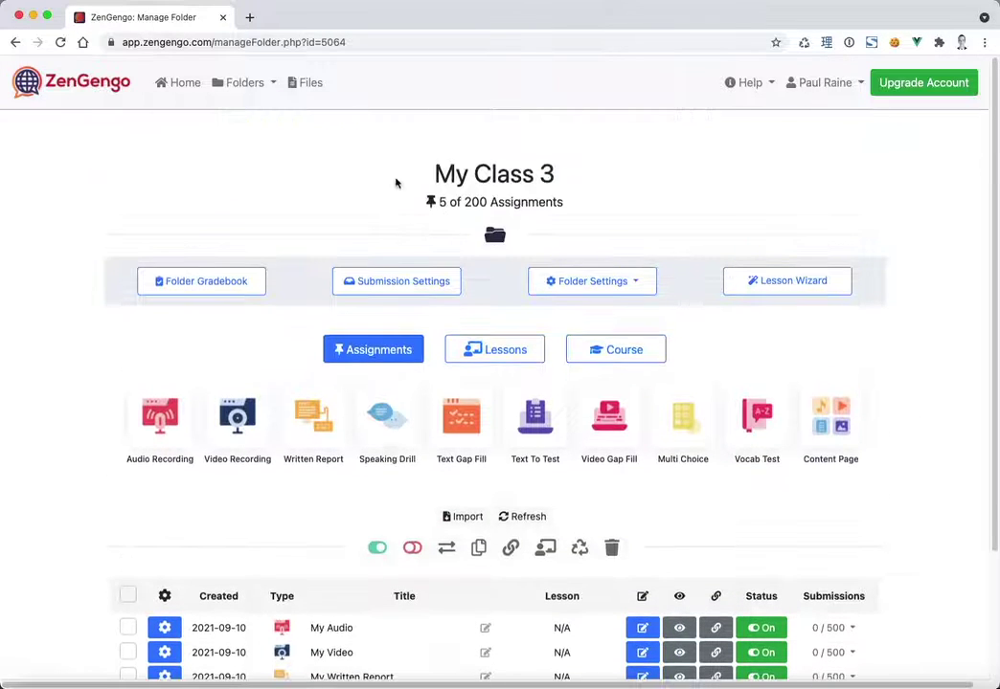
left_click_drag(395, 182, 633, 198)
- Return to My Class and view its five remaining assignments, My Text to Test through My Page
left_click(118, 192)
left_click(248, 86)
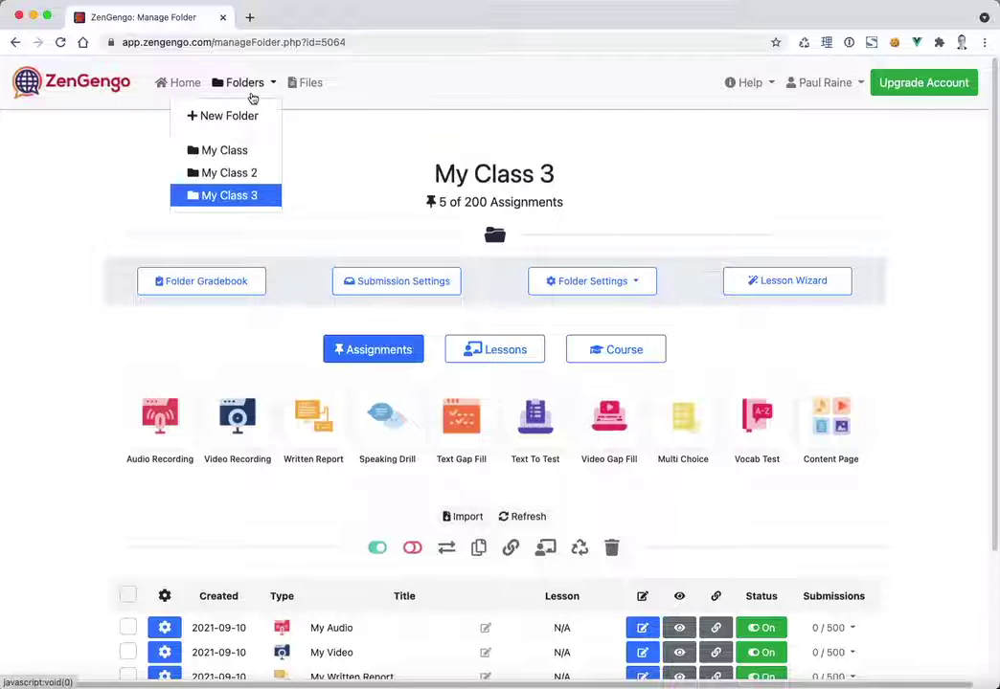
left_click(218, 149)
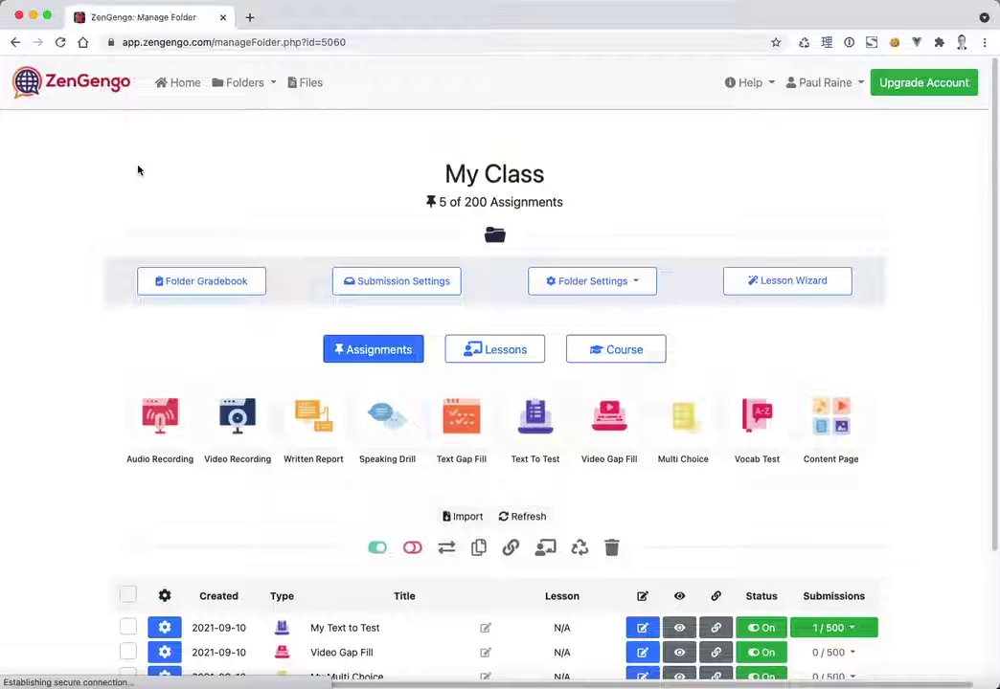
scroll(122, 414, "down", 3)
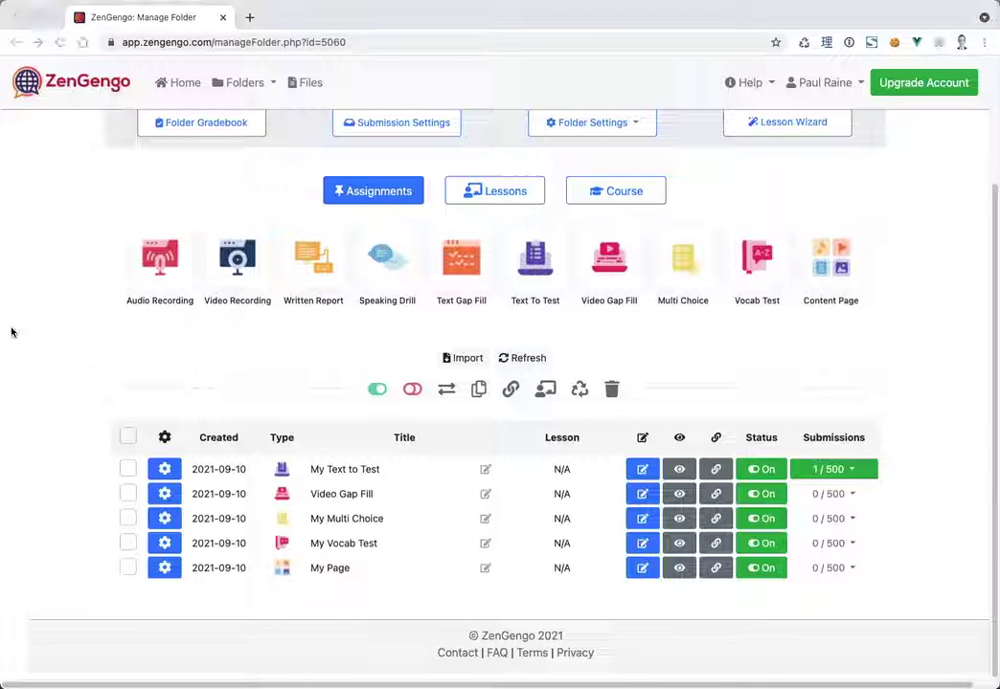
left_click(51, 309)
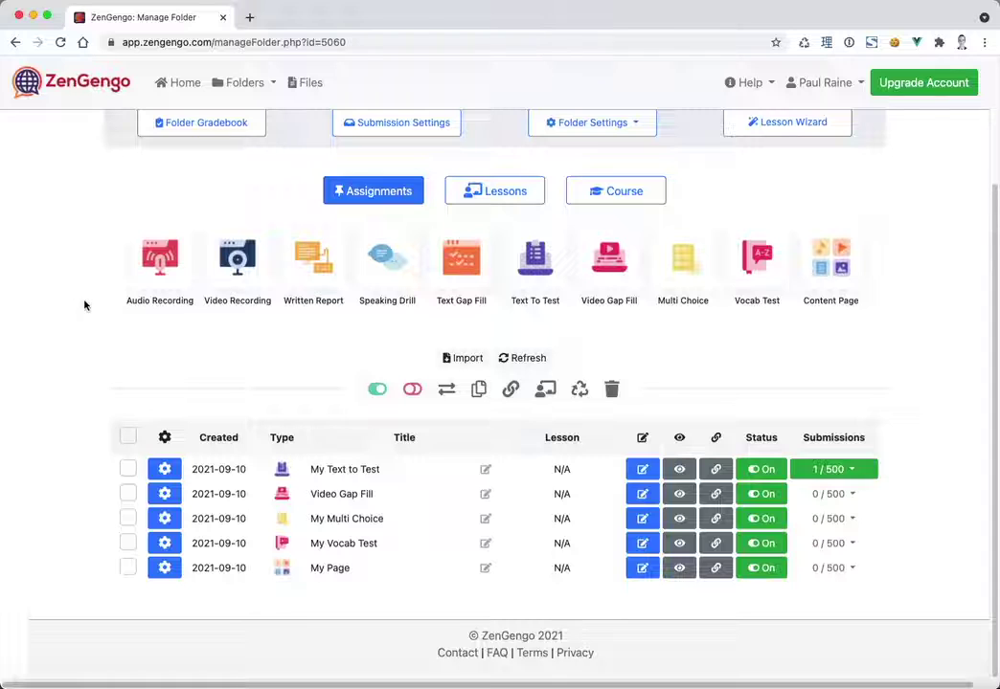
scroll(83, 317, "up", 3)
scroll(82, 317, "down", 3)
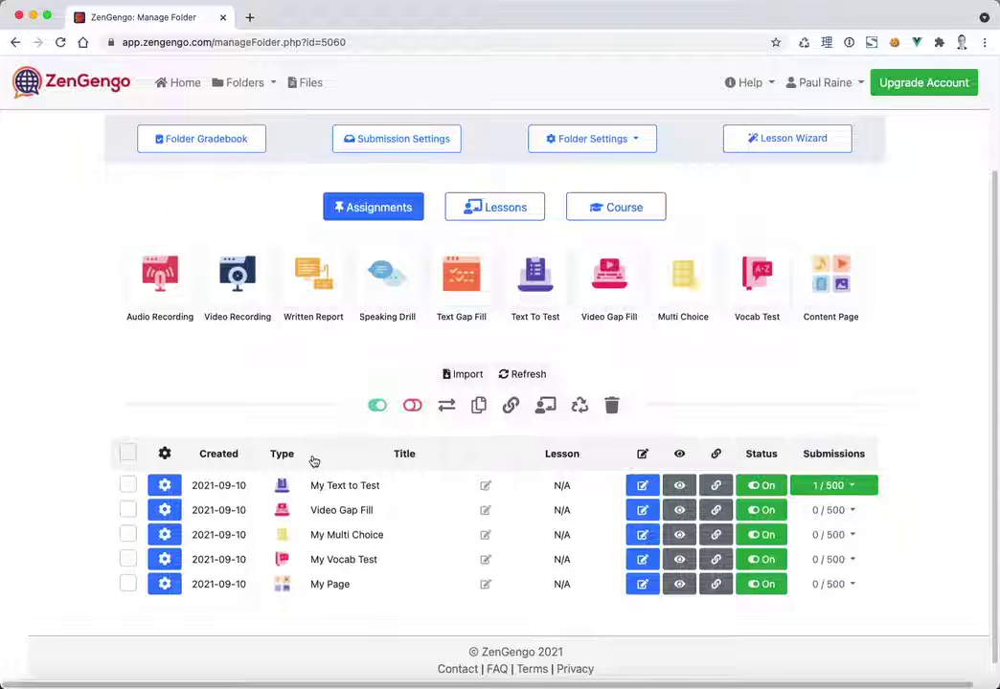
- Export My Text to Test and copy its share code
left_click(169, 487)
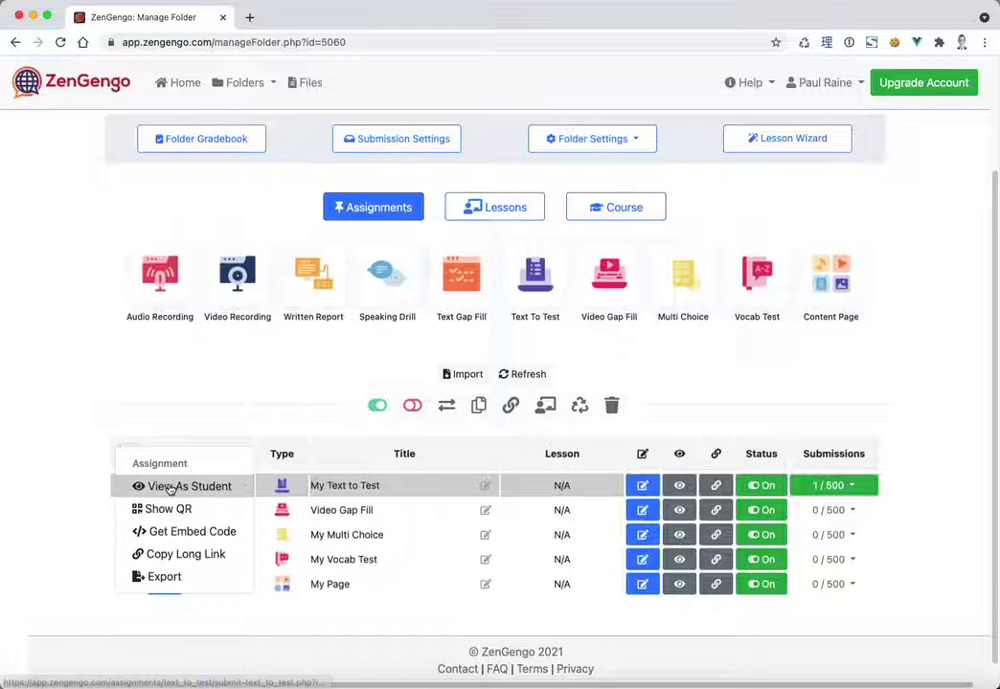
left_click(164, 578)
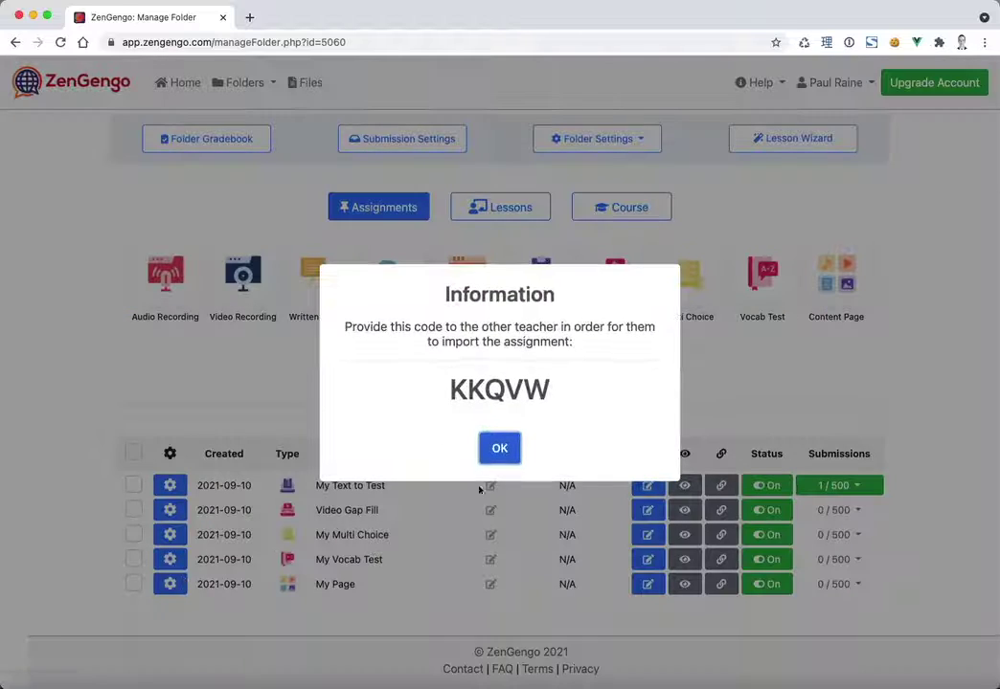
left_click_drag(409, 402, 575, 398)
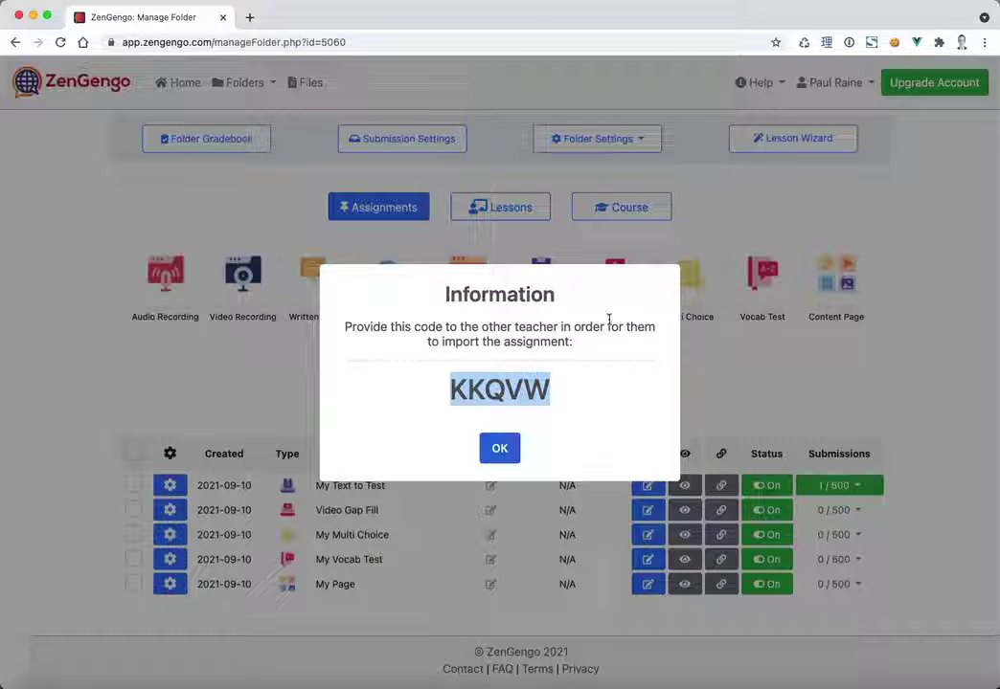
left_click(500, 446)
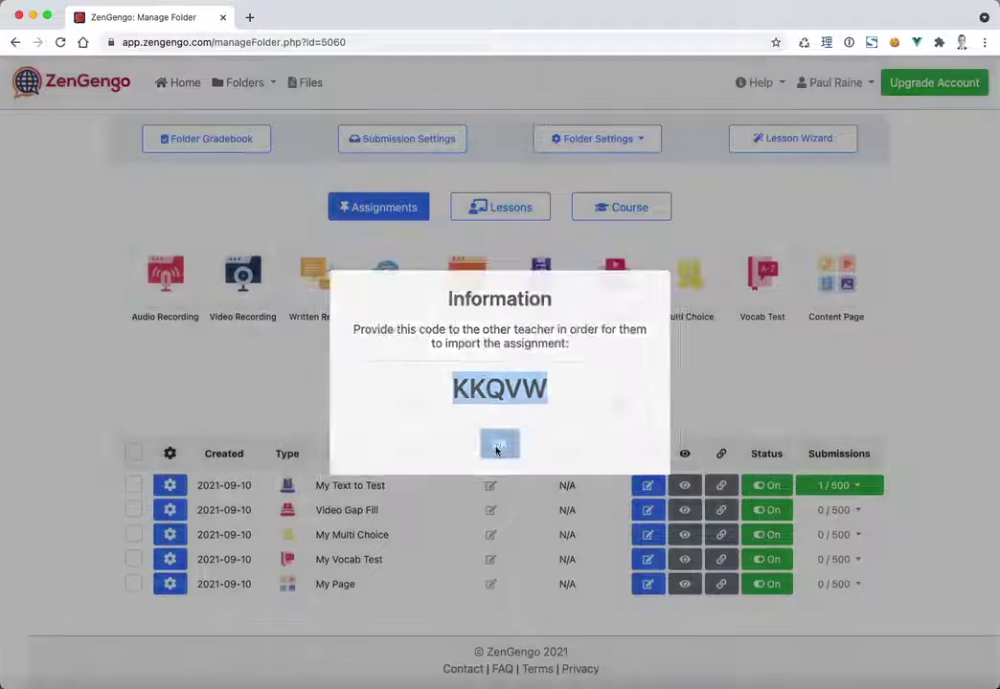
- On the Lessons list, export My Lesson and copy its share code
left_click(505, 215)
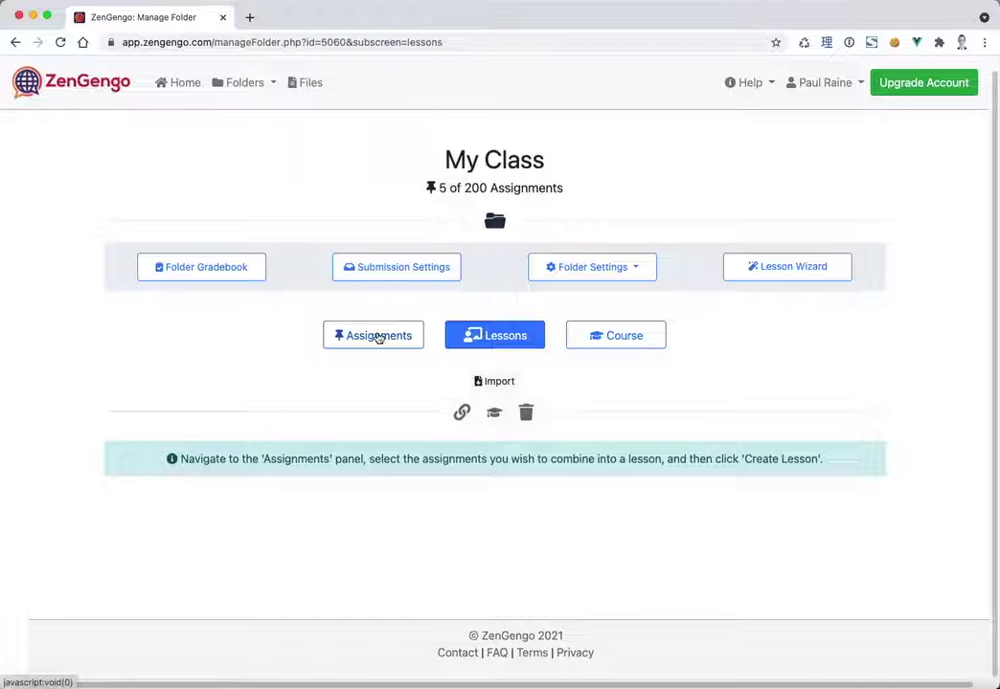
left_click(379, 336)
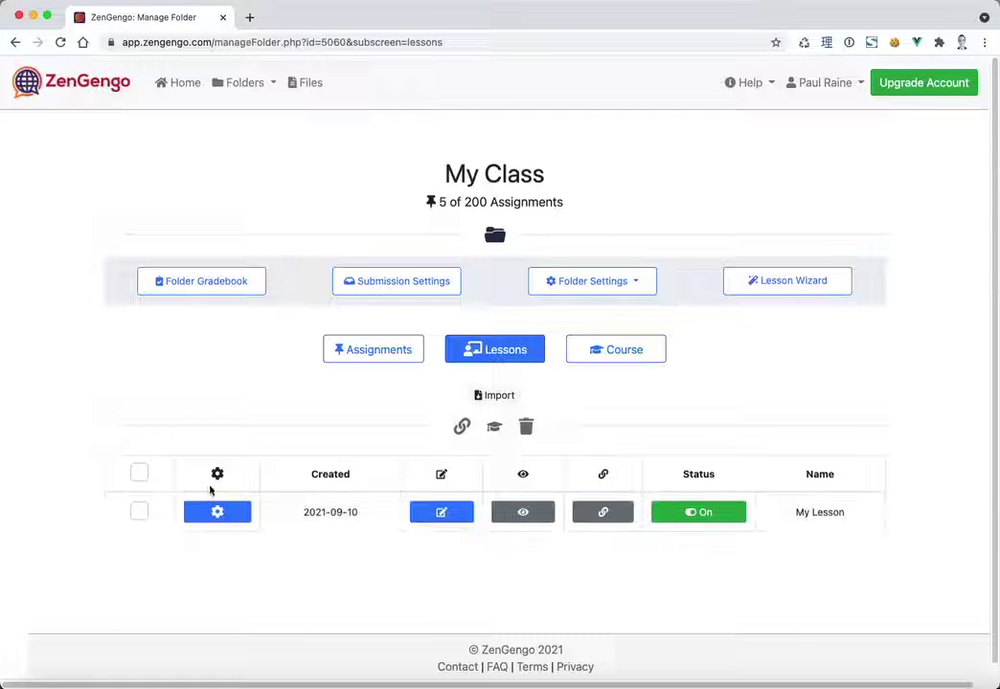
left_click(206, 516)
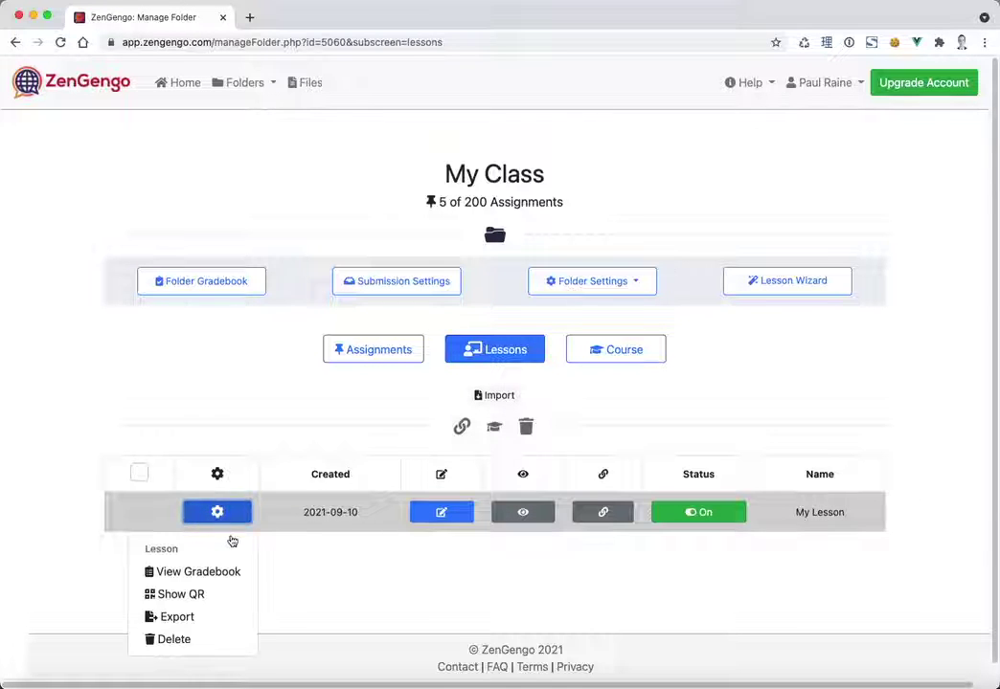
left_click(215, 616)
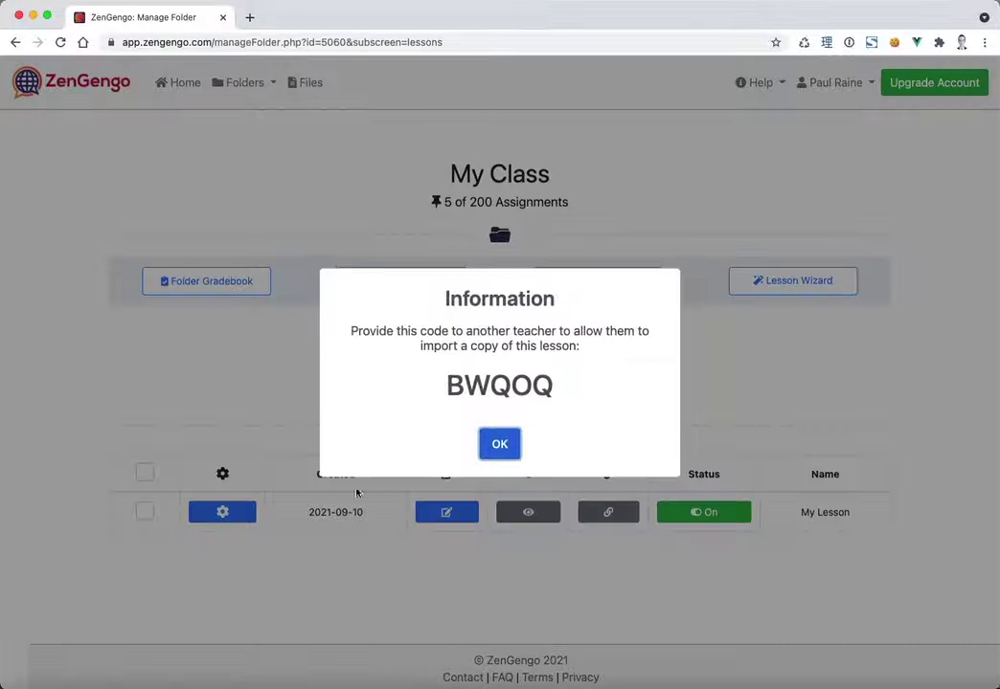
left_click_drag(402, 403, 631, 395)
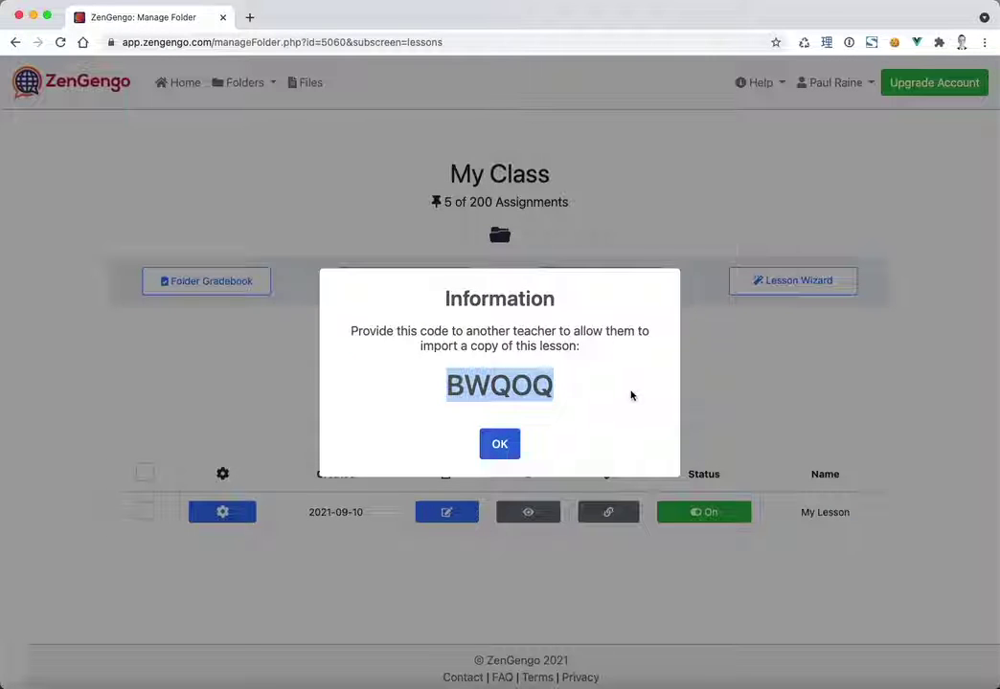
left_click(290, 417)
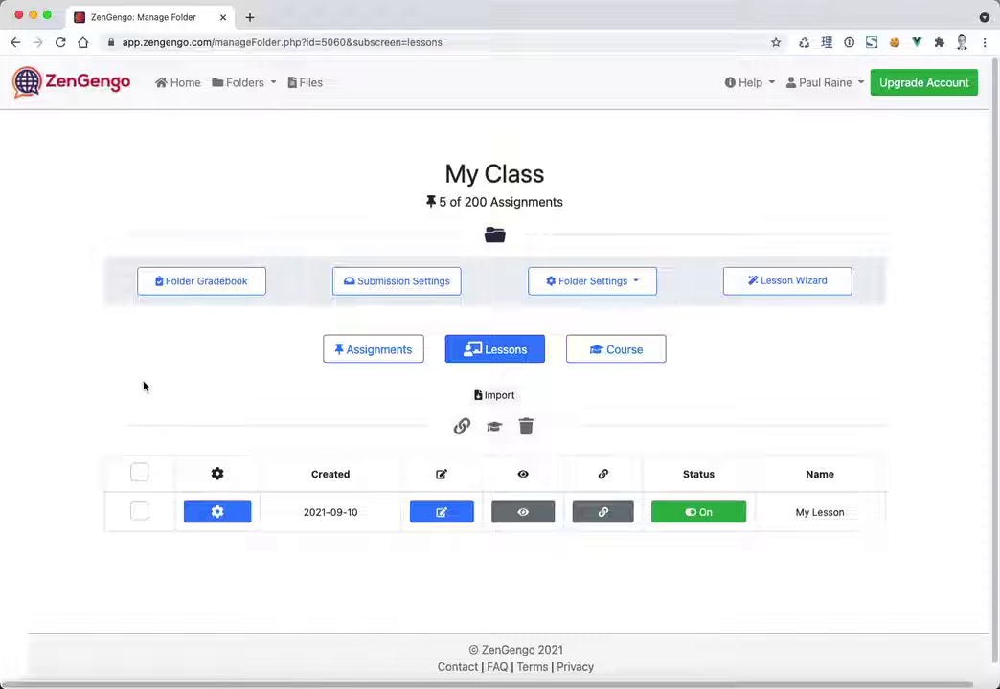
- Import an assignment into My Class by pasting another teacher's share code
left_click(382, 351)
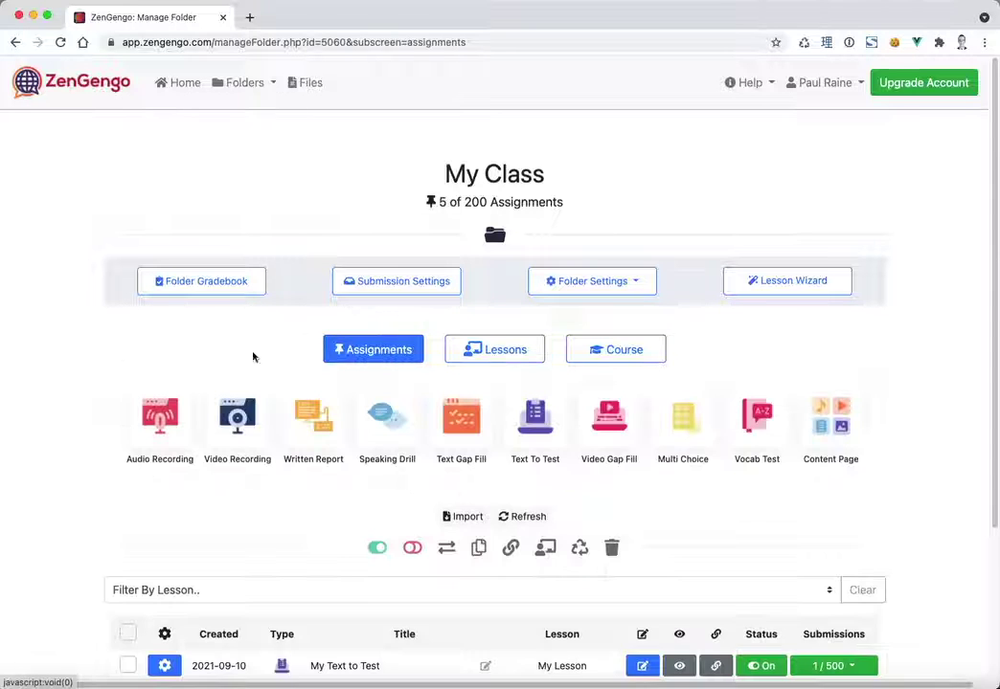
scroll(67, 464, "down", 3)
scroll(68, 465, "up", 1)
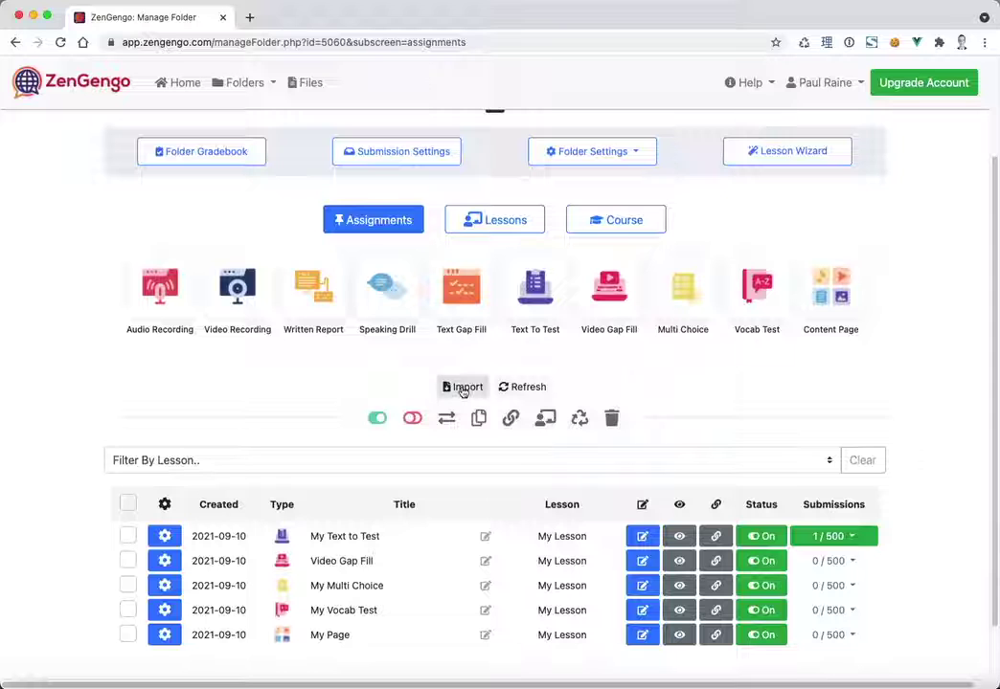
left_click(463, 389)
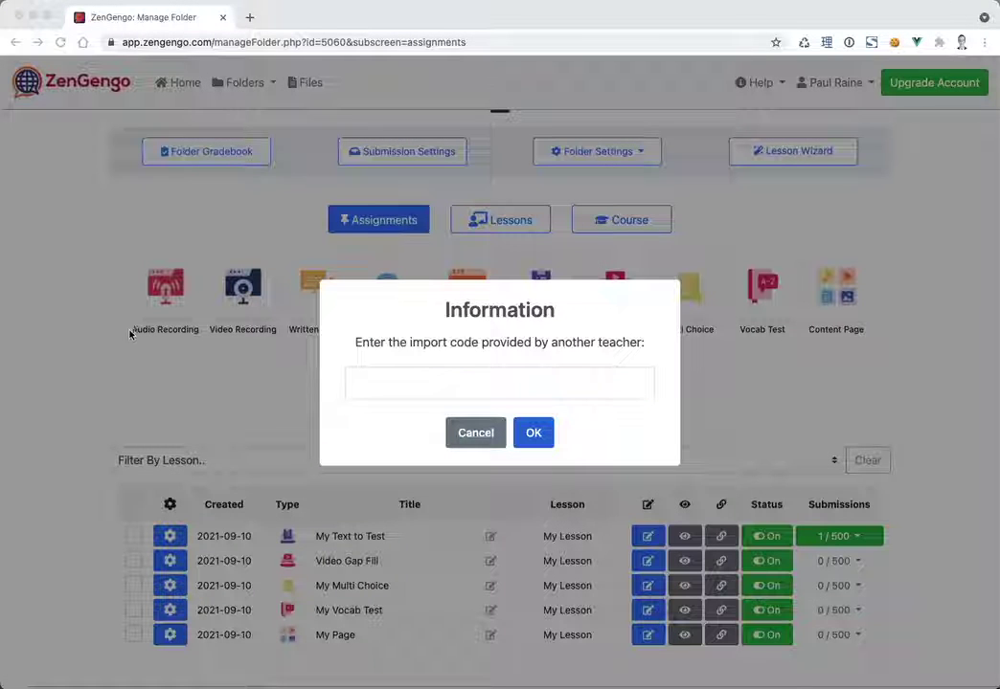
left_click(444, 384)
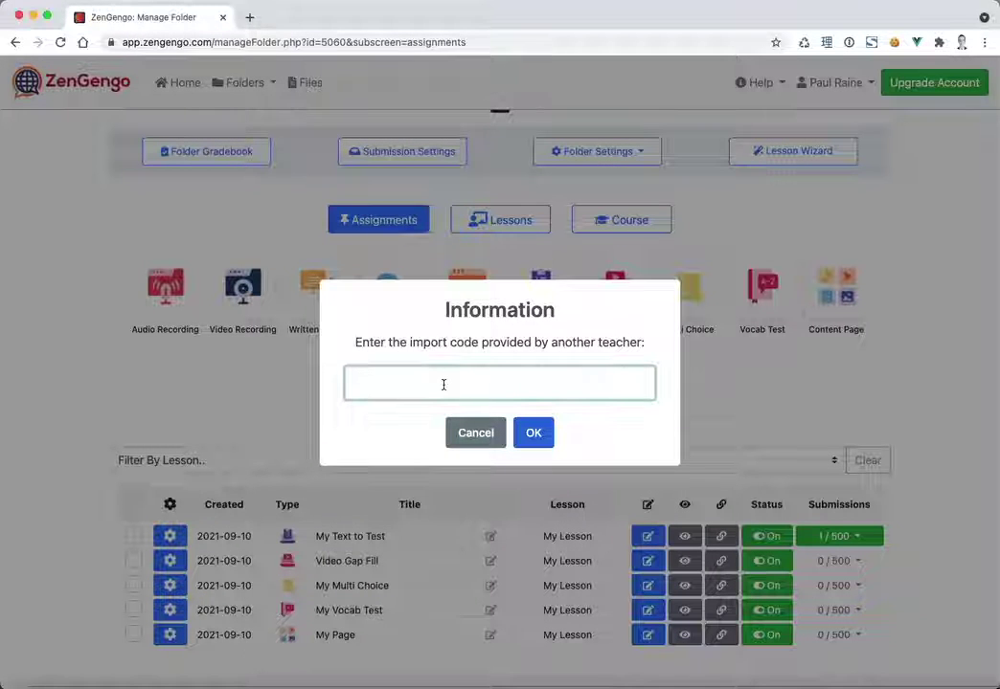
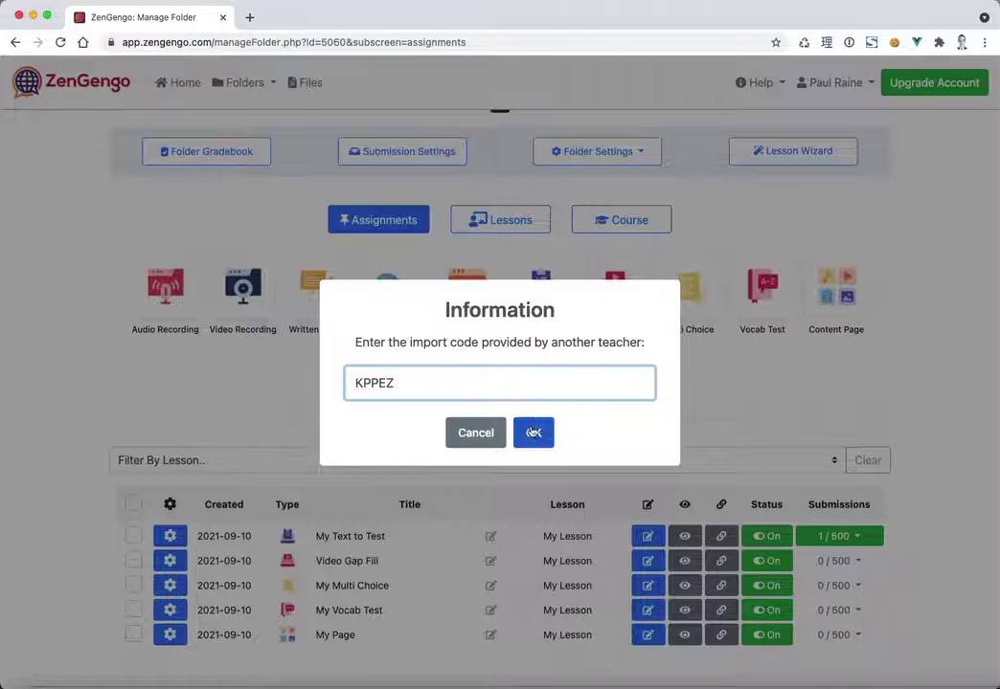
left_click(534, 433)
scroll(134, 413, "down", 2)
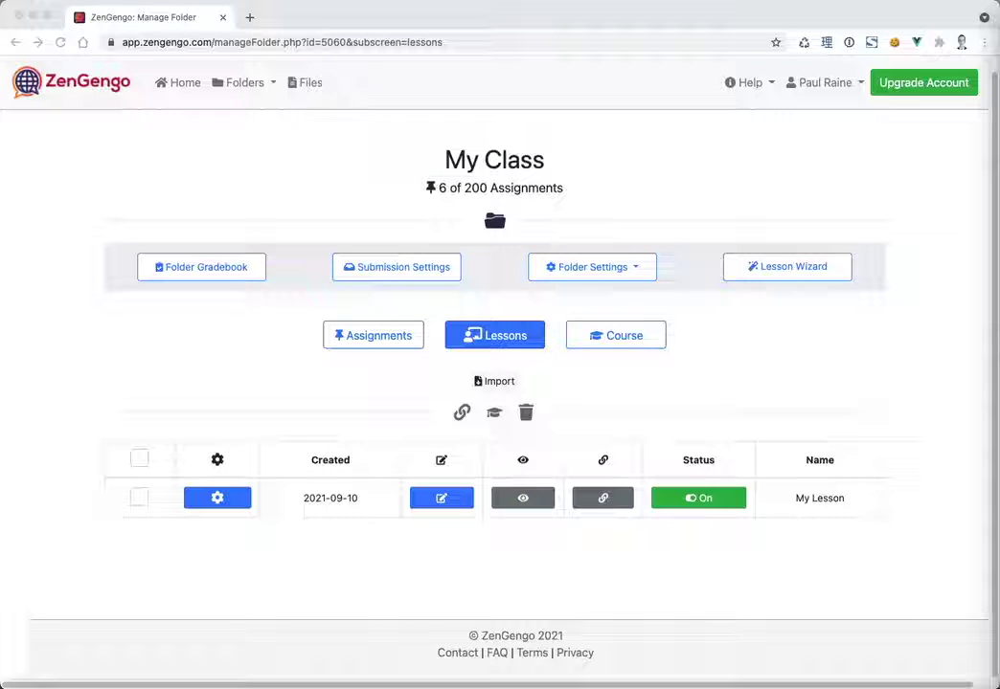
- Import the Aesop's Fables lesson by pasting its share code and submitting
left_click(297, 343)
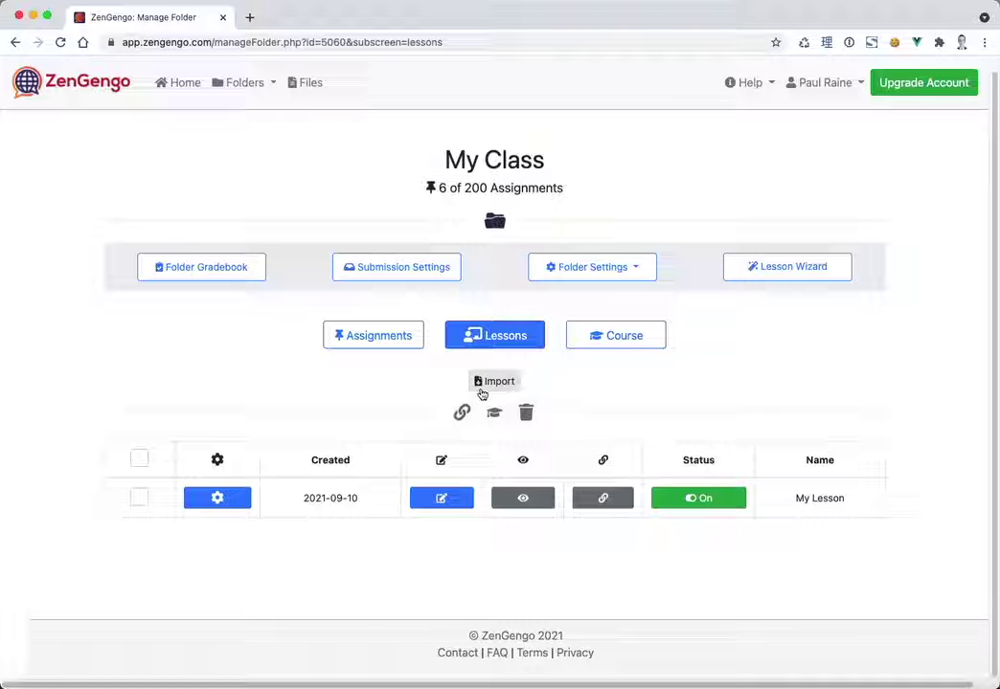
left_click(493, 382)
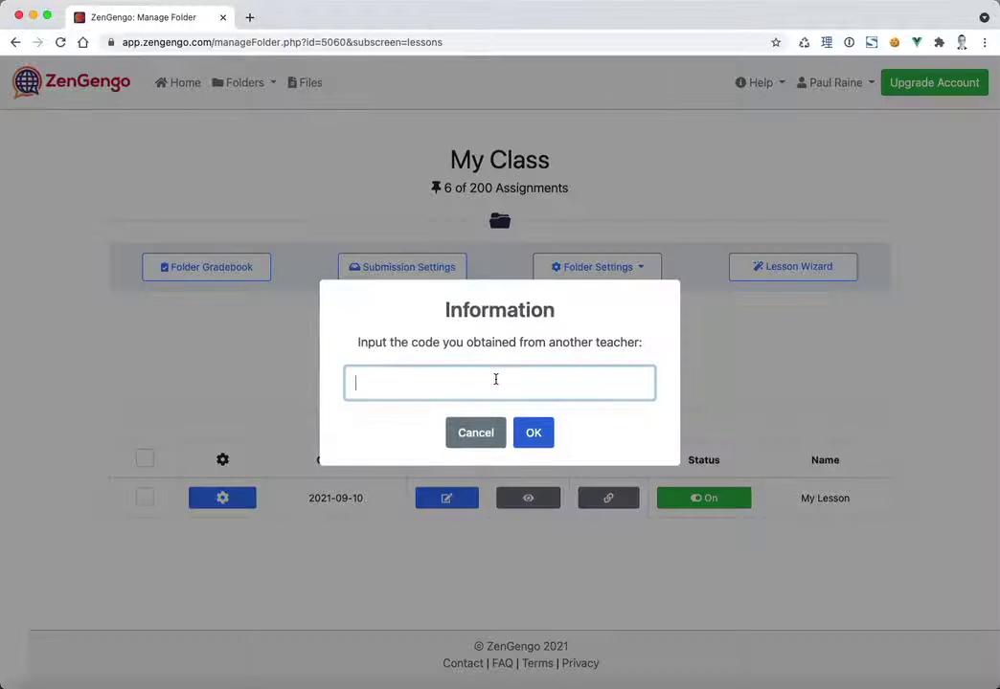
key("Return")
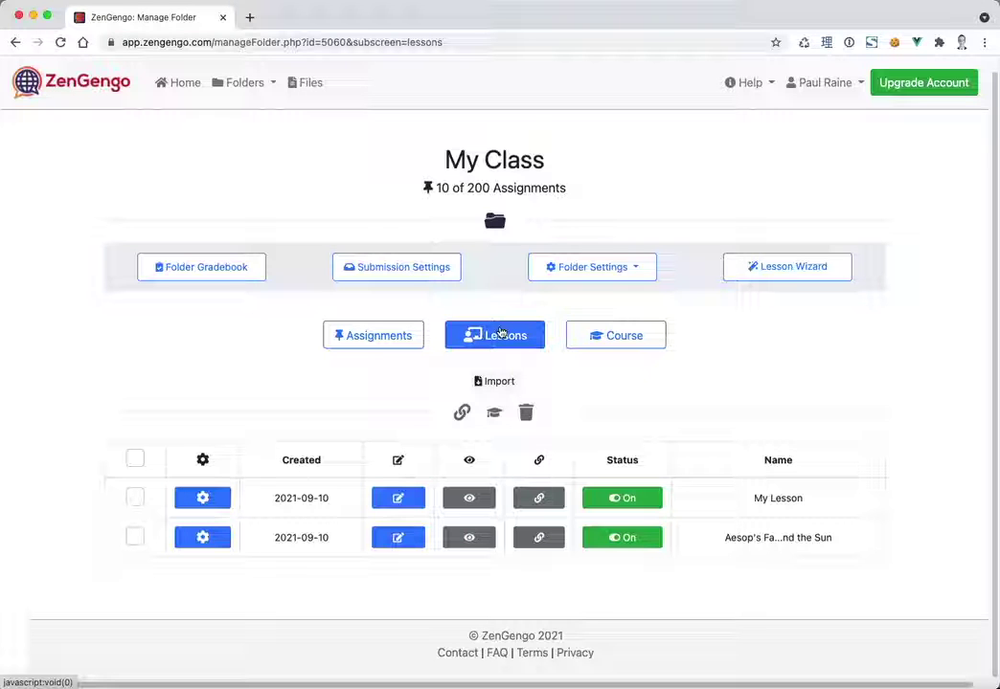
- Toggle between Assignments and Lessons to check the imported Aesop's Fables entries, ending on Assignments
left_click(383, 335)
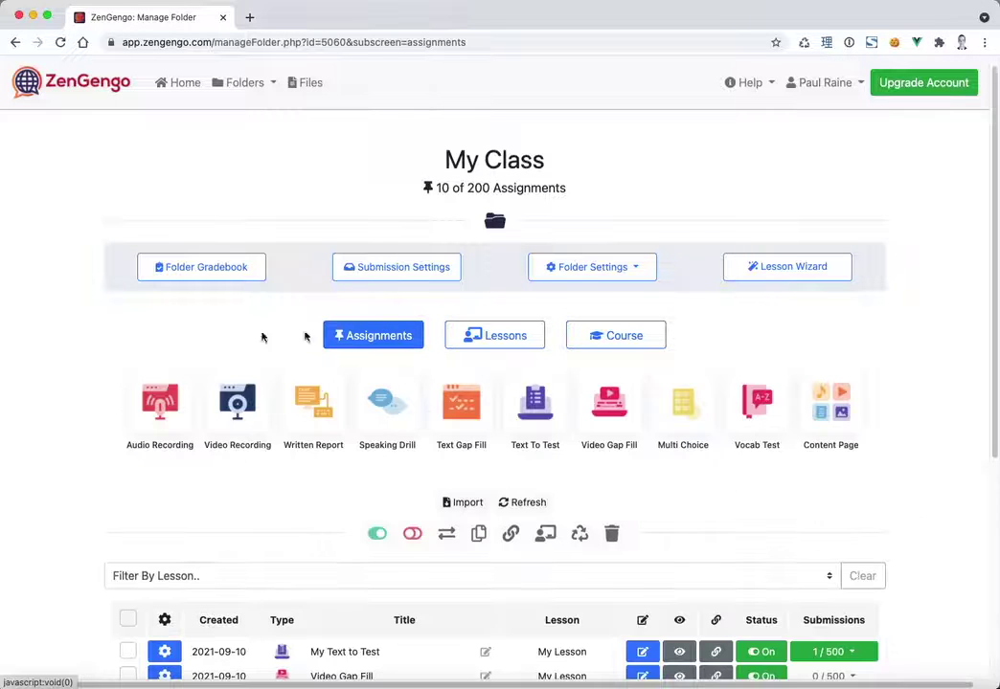
scroll(98, 475, "down", 5)
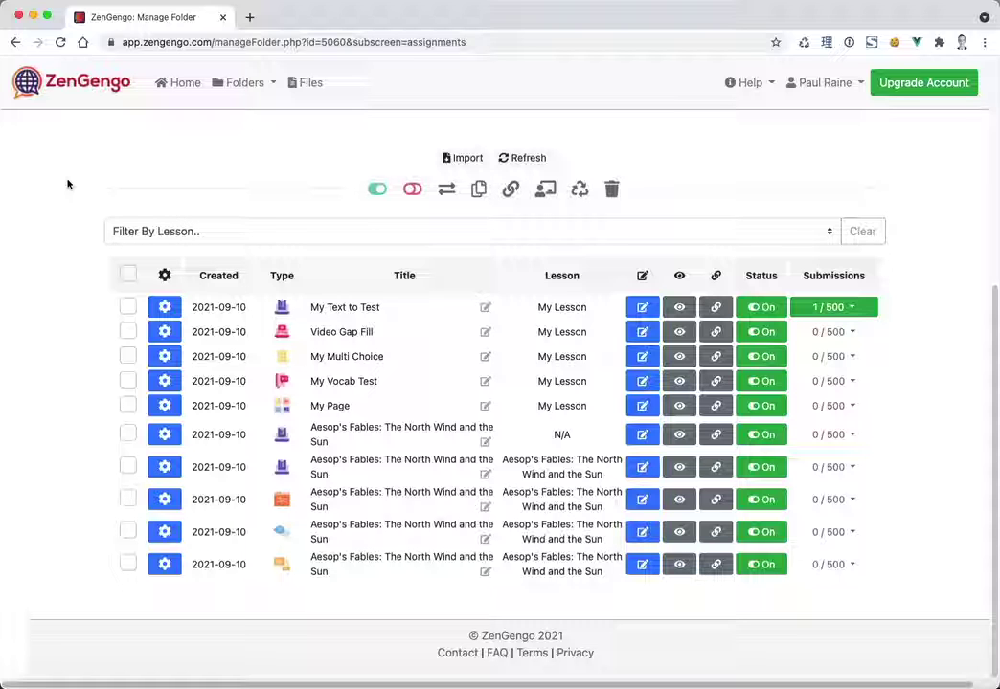
scroll(274, 306, "up", 5)
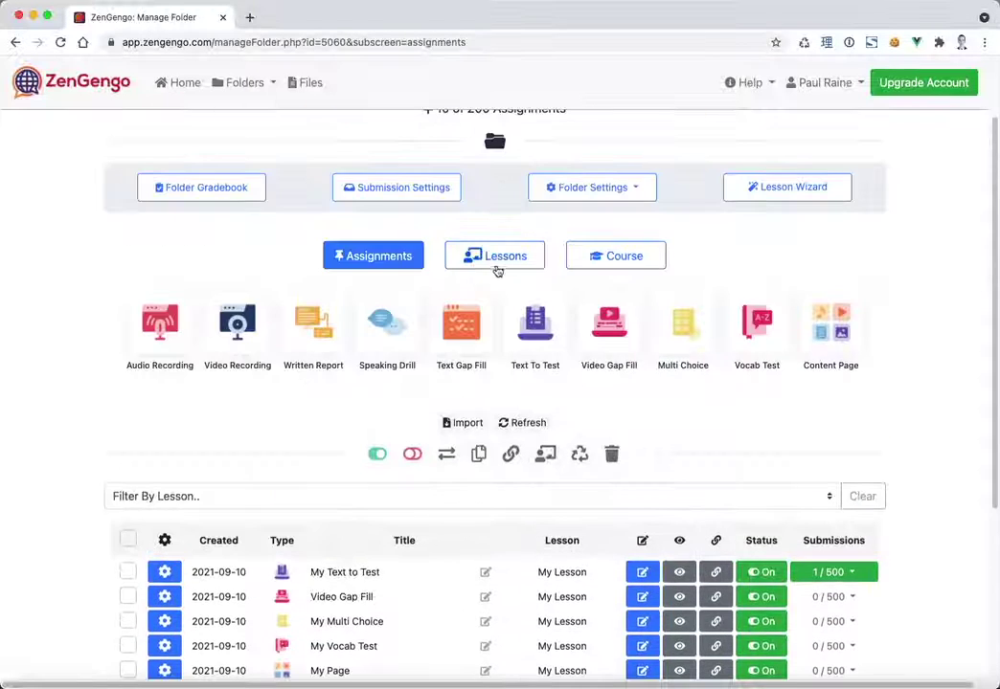
left_click(496, 268)
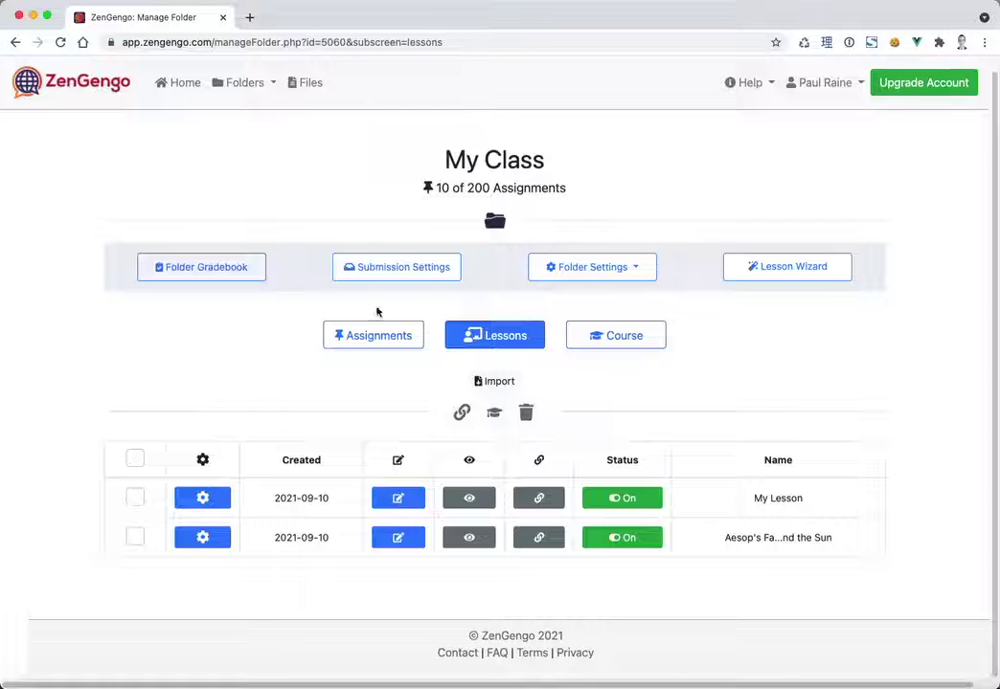
left_click(381, 337)
scroll(67, 475, "down", 5)
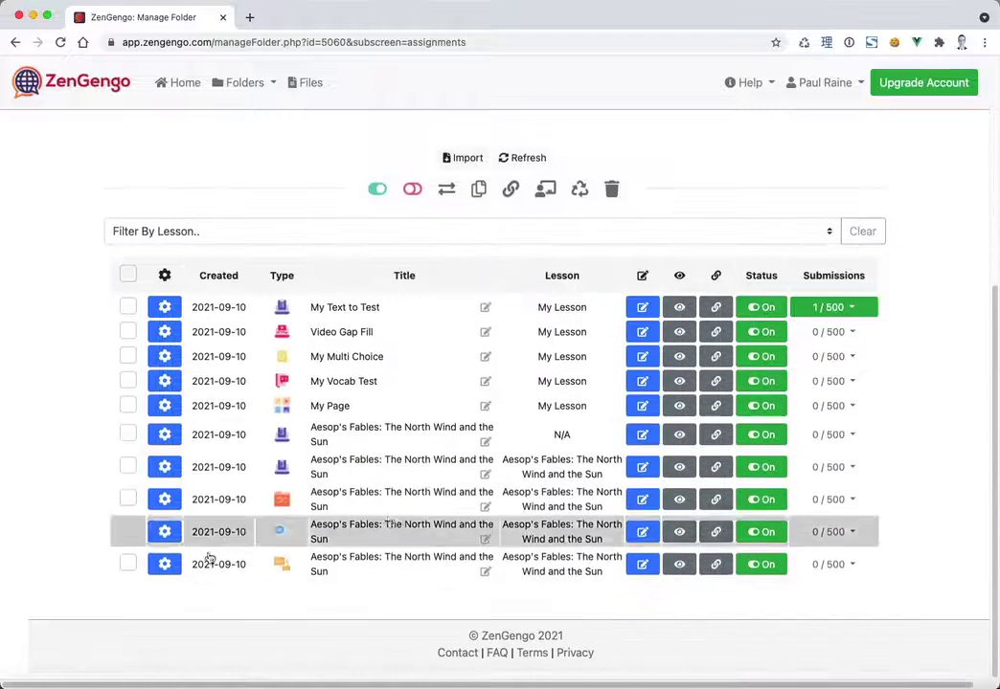
scroll(91, 419, "up", 4)
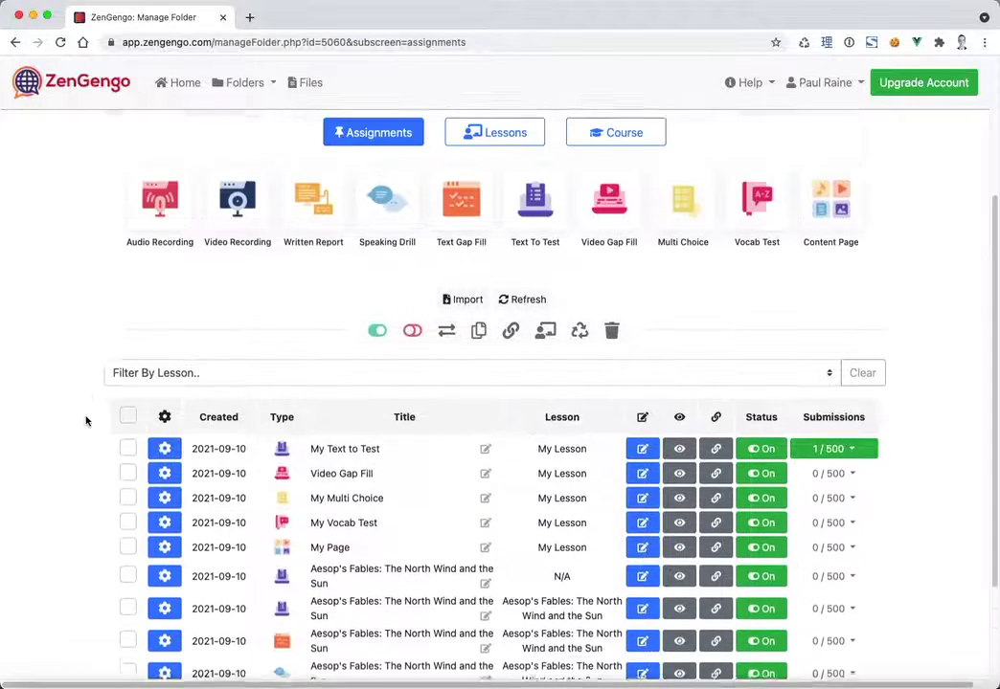
left_click(506, 160)
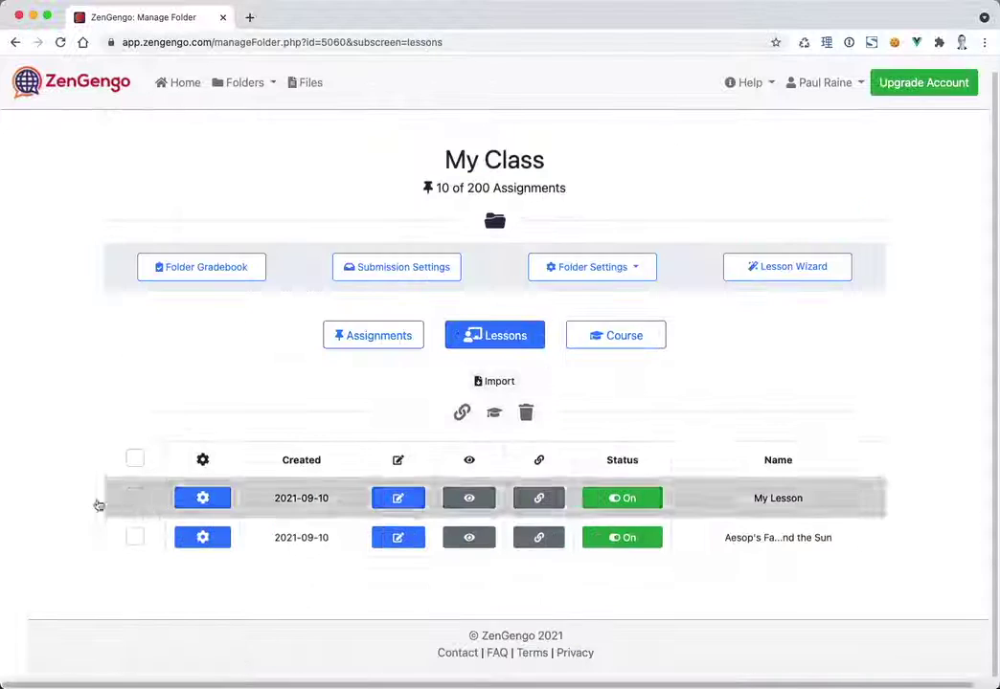
key("super+Left")
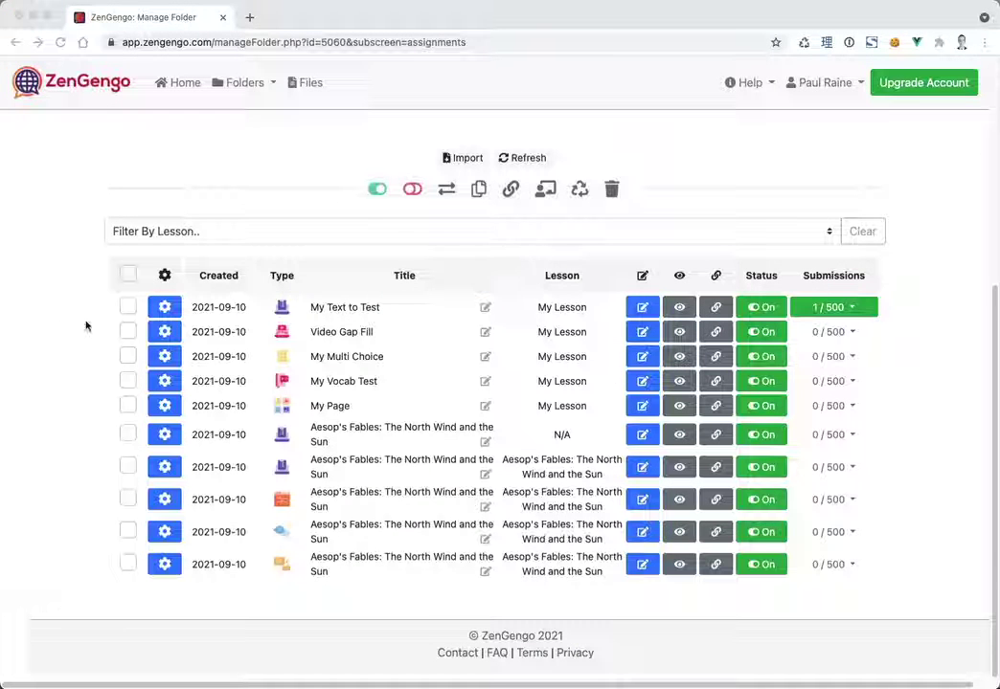